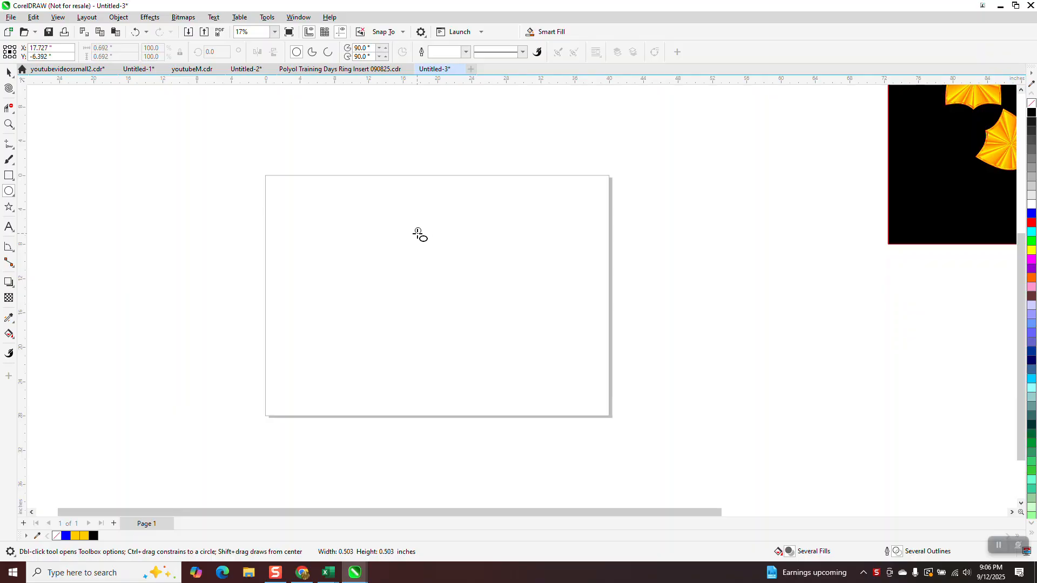
Build a cluster of four overlapping circles, each about 3.7 in wide, by copying one sideways, grouping the pair and copying the group downward
left_click(9, 72)
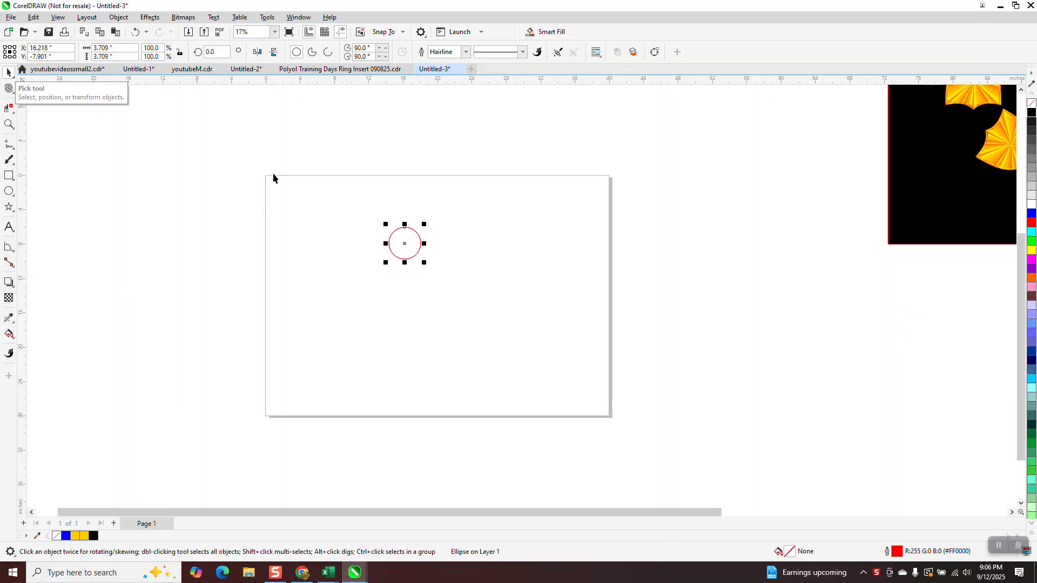
left_click_drag(406, 246, 414, 243)
right_click(414, 243)
left_click_drag(461, 281, 457, 278)
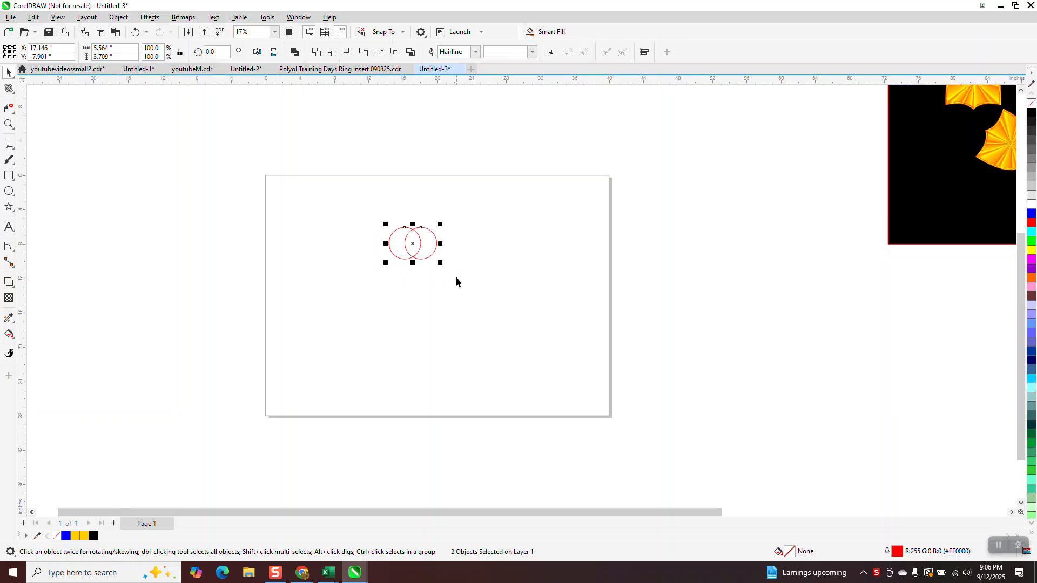
key("ctrl+g")
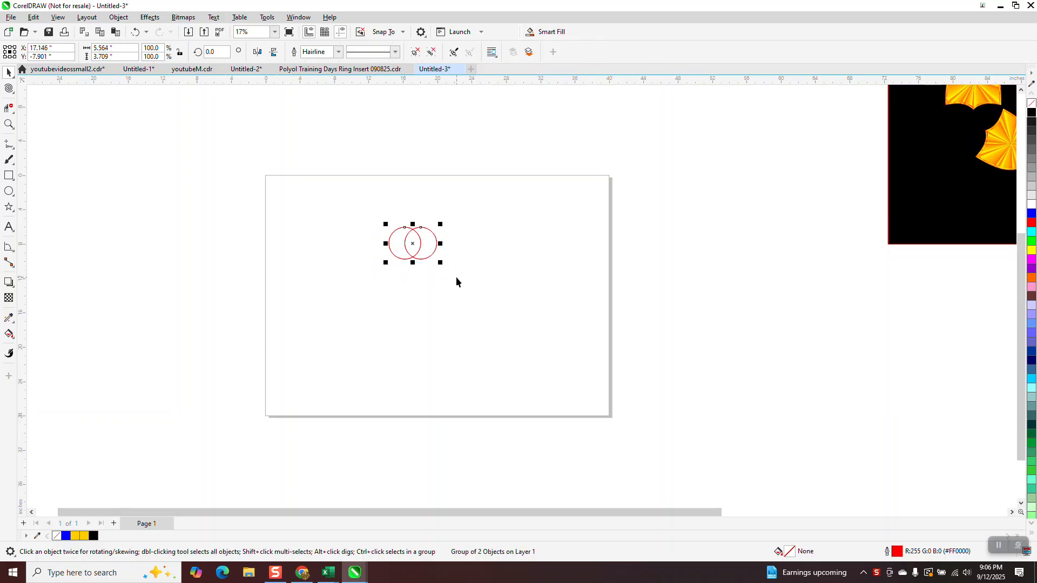
left_click_drag(414, 246, 414, 264)
right_click(414, 264)
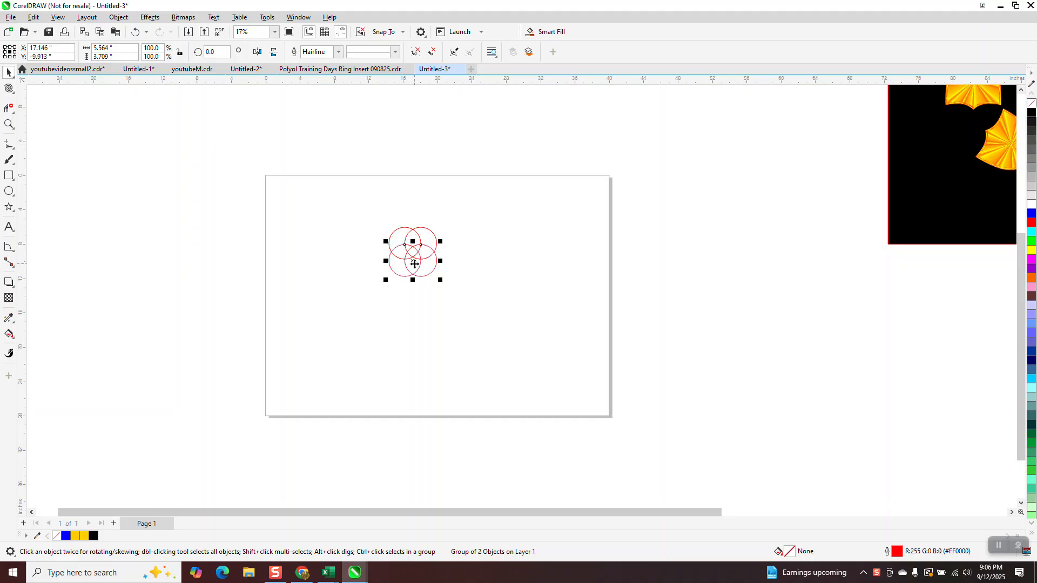
Smart Fill the shield-shaped overlap inside the circle cluster with yellow and enlarge it to about 12 by 13 in beside the circles
left_click(9, 334)
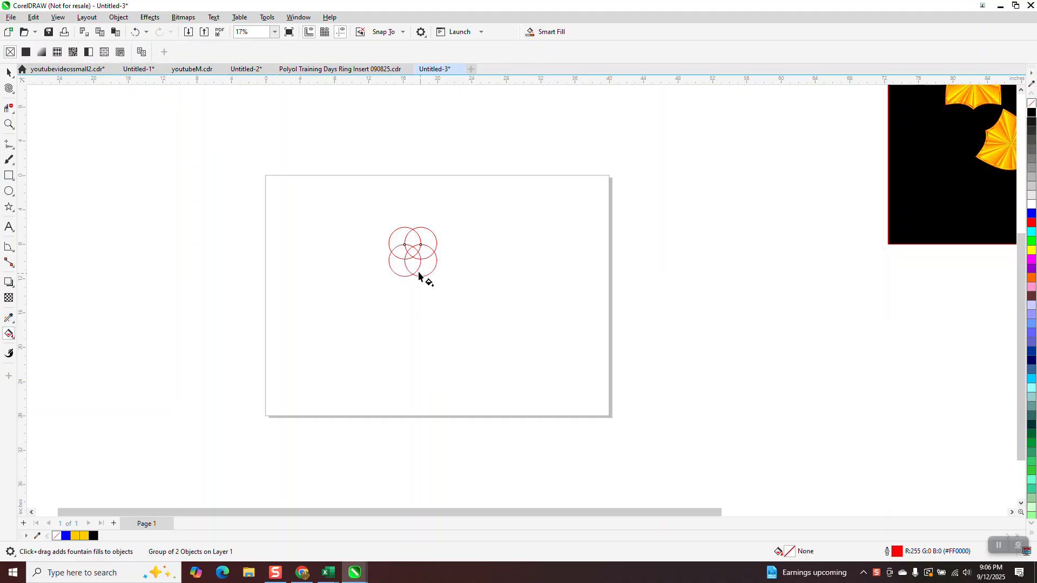
left_click(15, 342)
left_click(49, 359)
left_click(412, 264)
left_click(9, 72)
left_click_drag(414, 260, 587, 348)
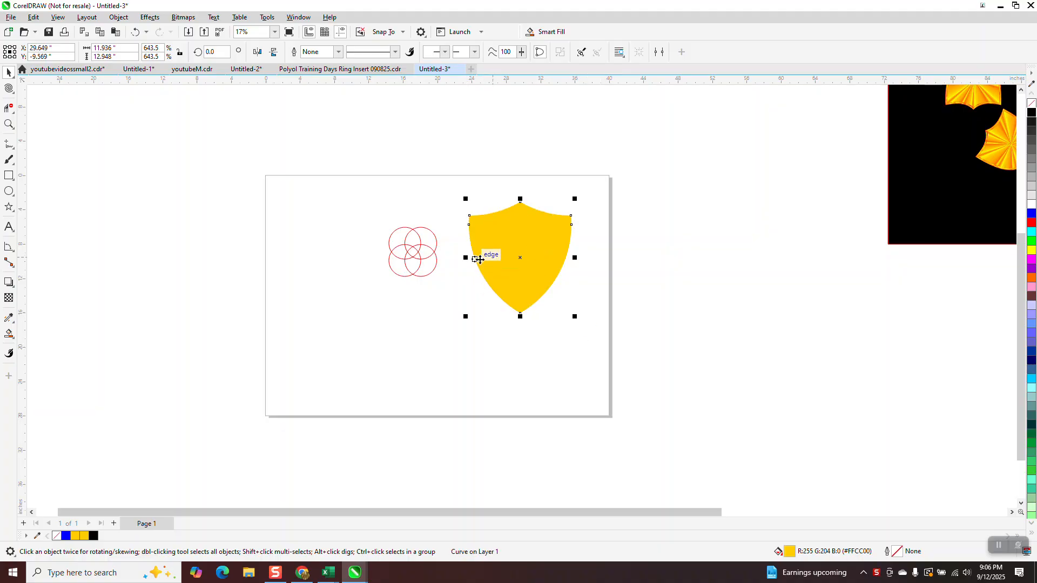
Create a new blank document and start a new symmetry with one vertical mirror line at the page centre
scroll(484, 247, "down", 1)
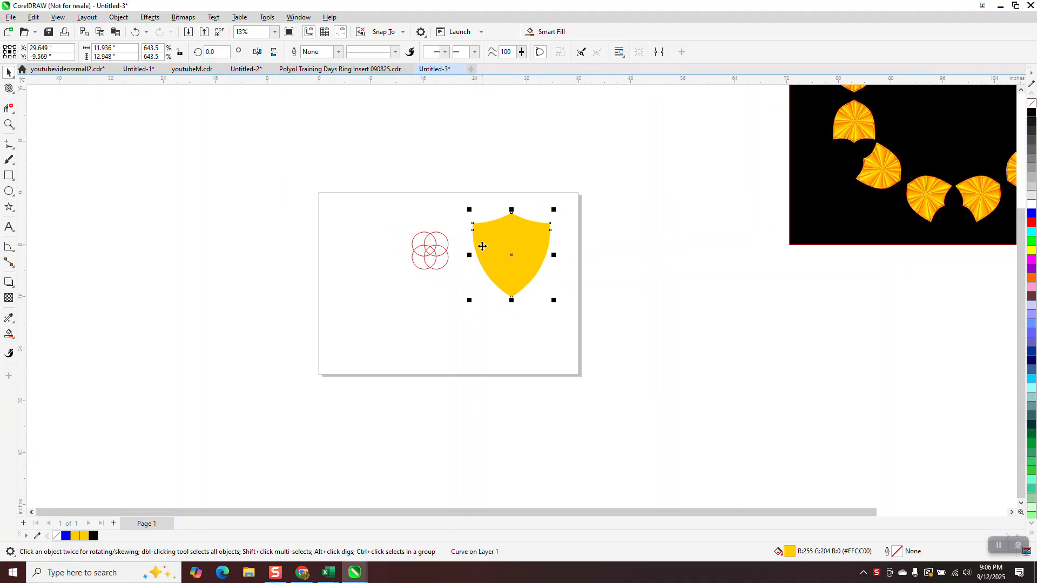
scroll(477, 238, "down", 1)
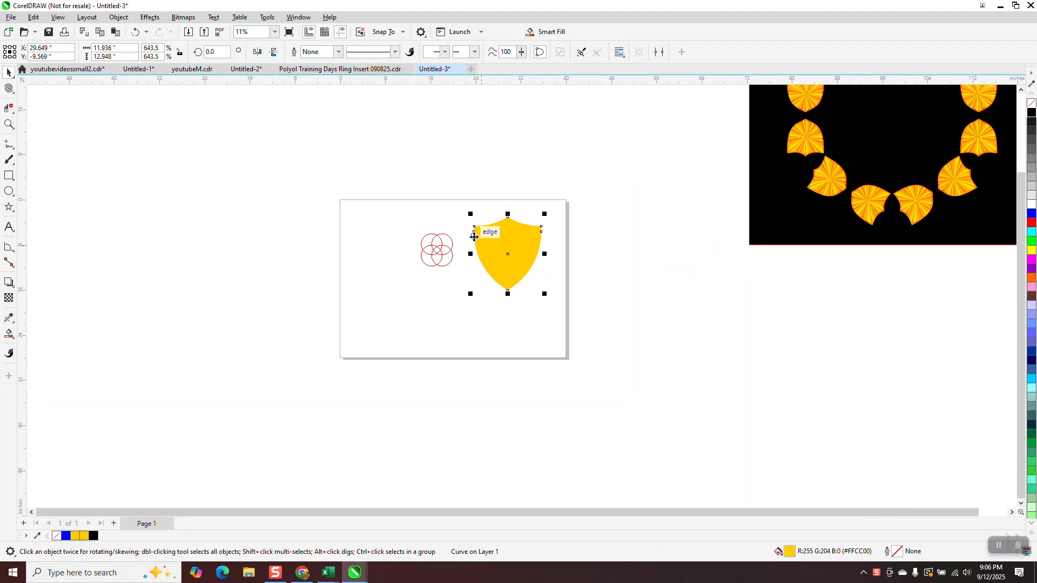
left_click(472, 70)
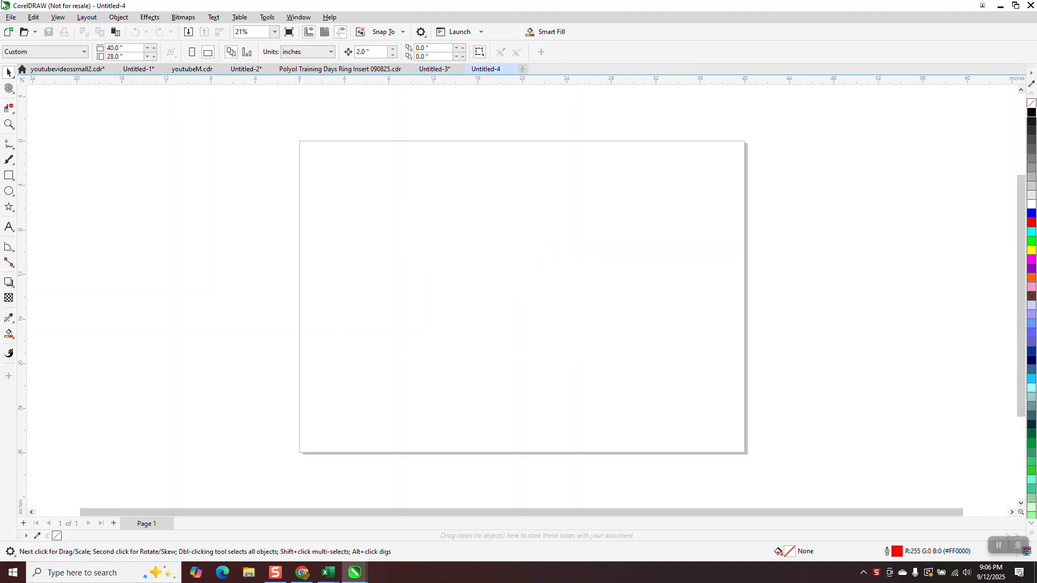
left_click(124, 18)
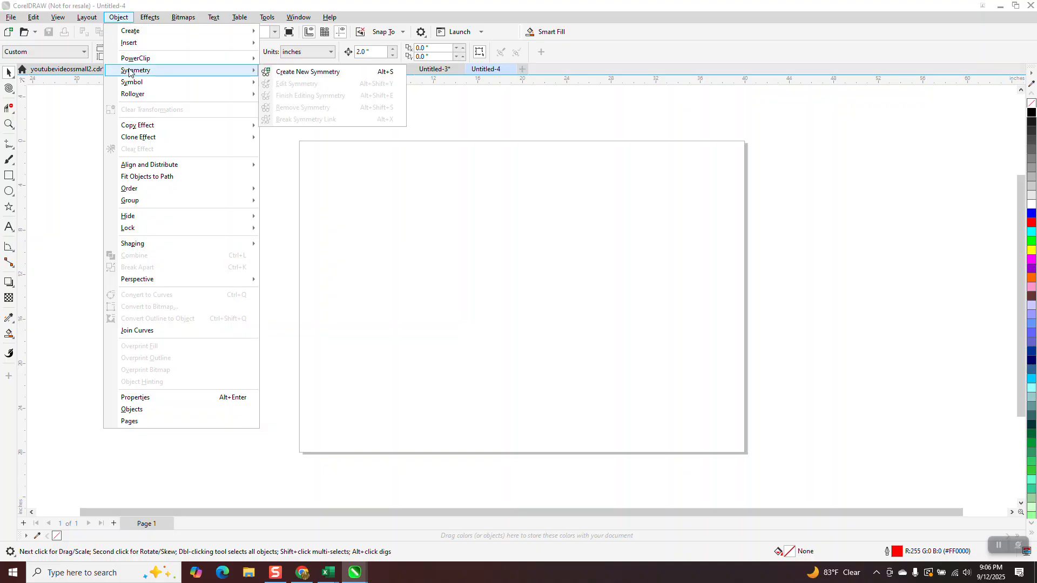
left_click(279, 76)
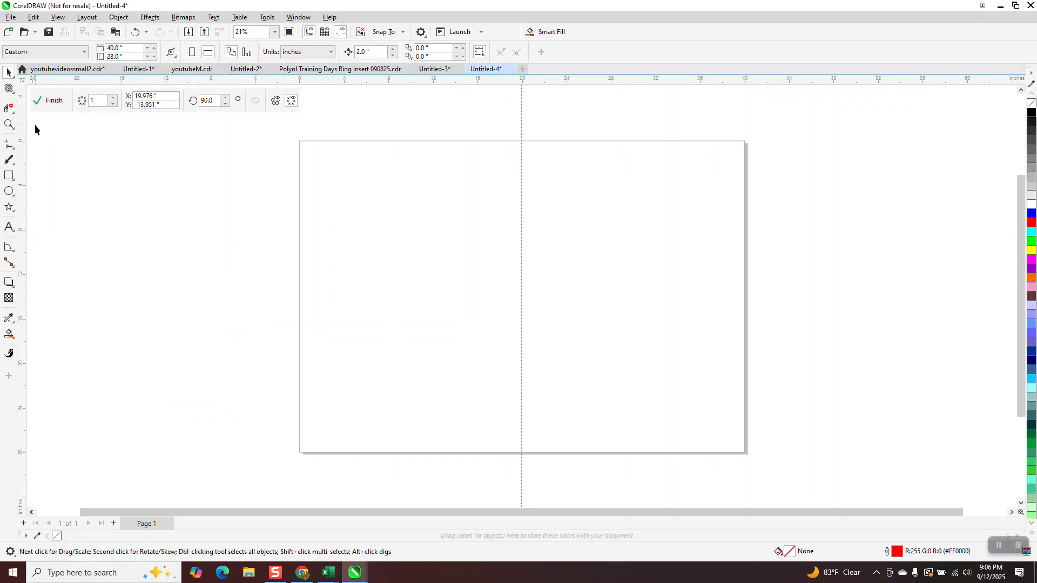
Draw the shield's left half with two 3-point curves, about 6.6 in wide and 13.3 in high, starting and ending on the mirror line
left_click(9, 144)
left_click(53, 215)
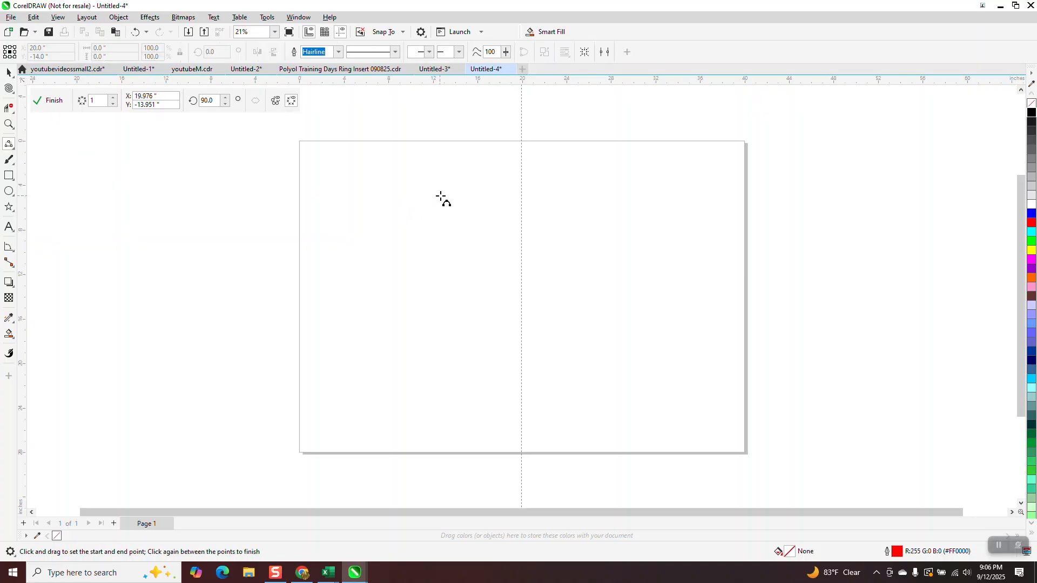
left_click_drag(521, 170, 449, 189)
left_click(469, 197)
left_click_drag(448, 192, 521, 317)
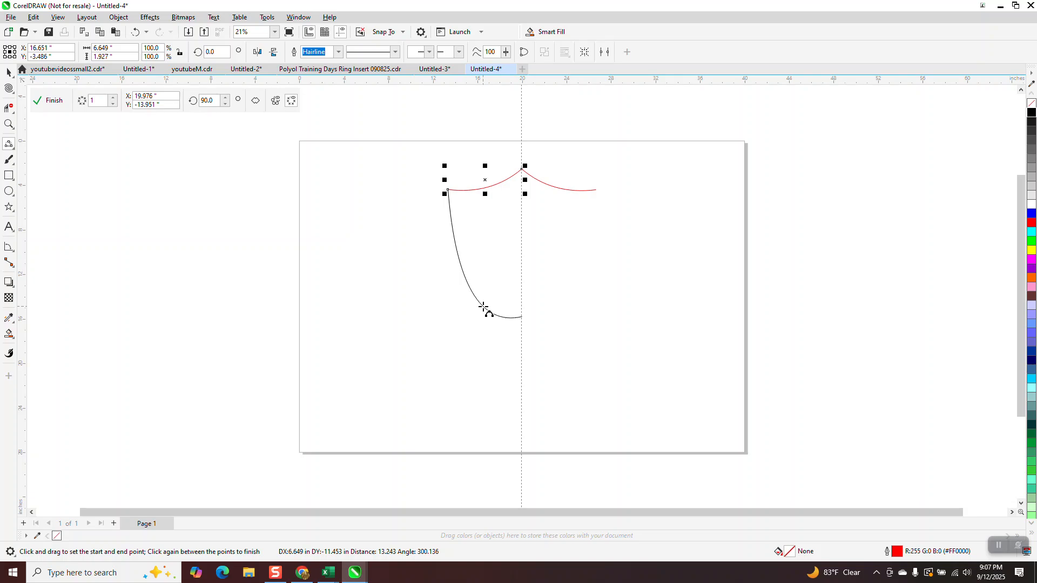
left_click(481, 318)
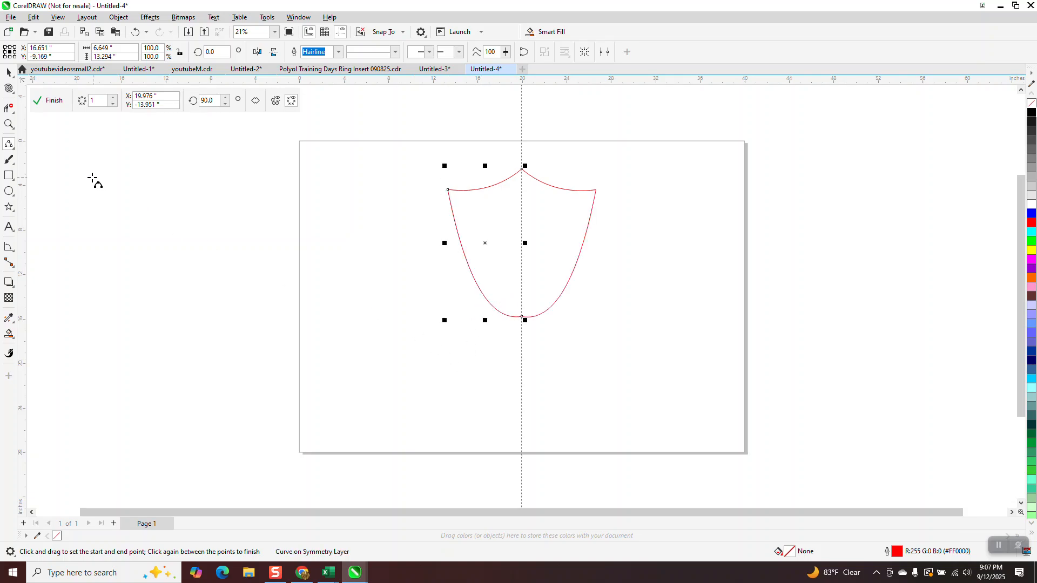
Reshape the half-shield with the Shape tool, deepening the curve below the top peak and bringing the bottom to a point
key("z")
left_click_drag(428, 144, 710, 374)
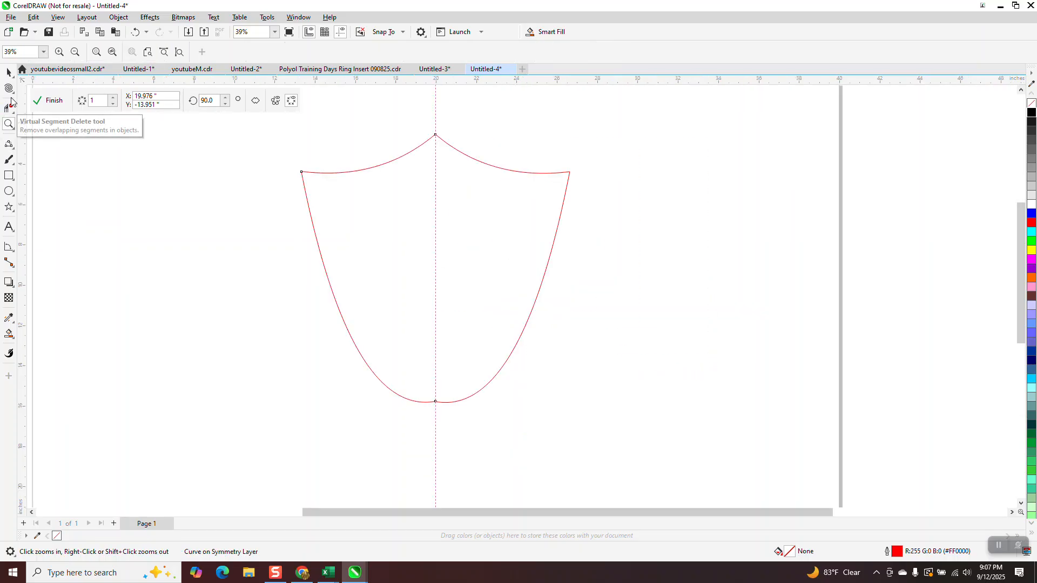
left_click(8, 88)
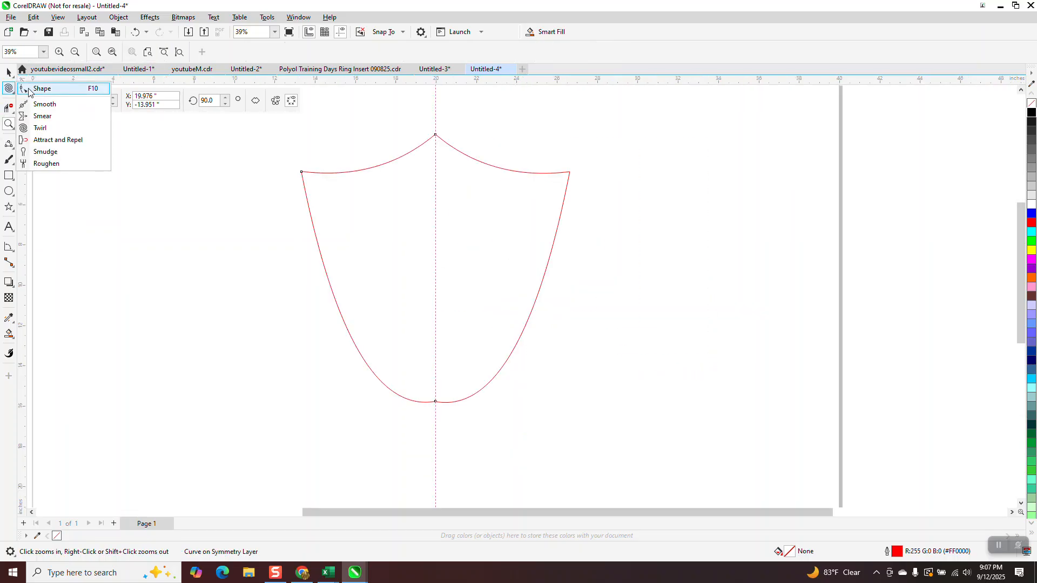
left_click(41, 85)
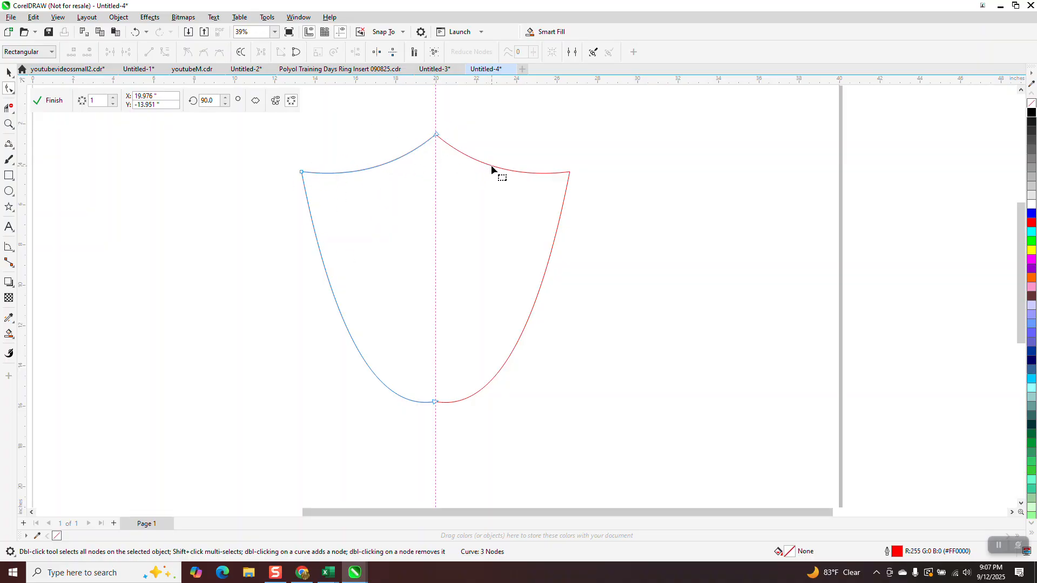
left_click(437, 135)
mouse_move(400, 167)
left_mouse_down()
mouse_move(398, 181)
mouse_move(354, 189)
mouse_move(398, 185)
mouse_move(391, 166)
mouse_move(357, 184)
mouse_move(398, 181)
left_mouse_up()
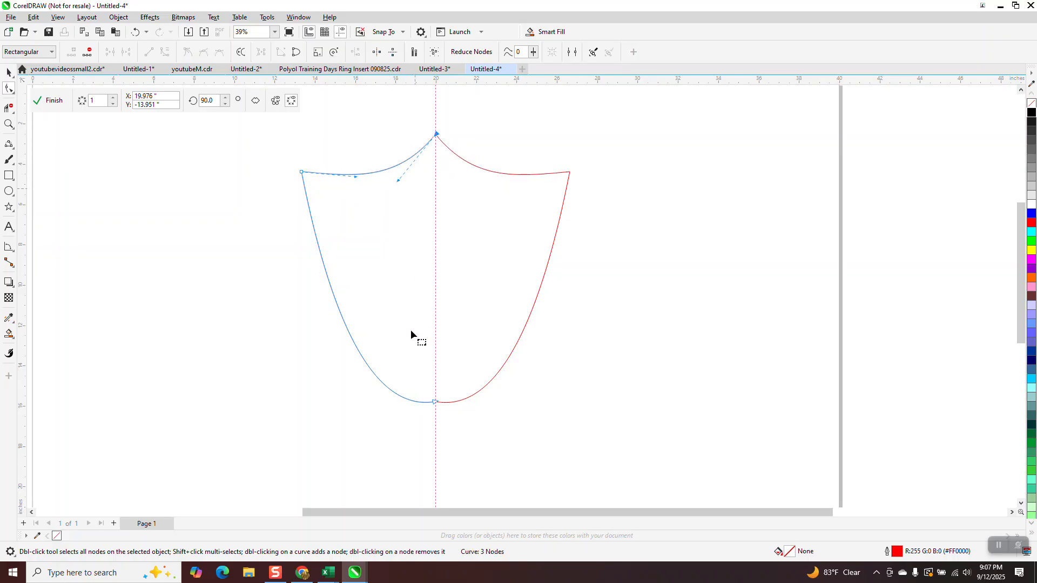
left_click_drag(378, 409, 364, 380)
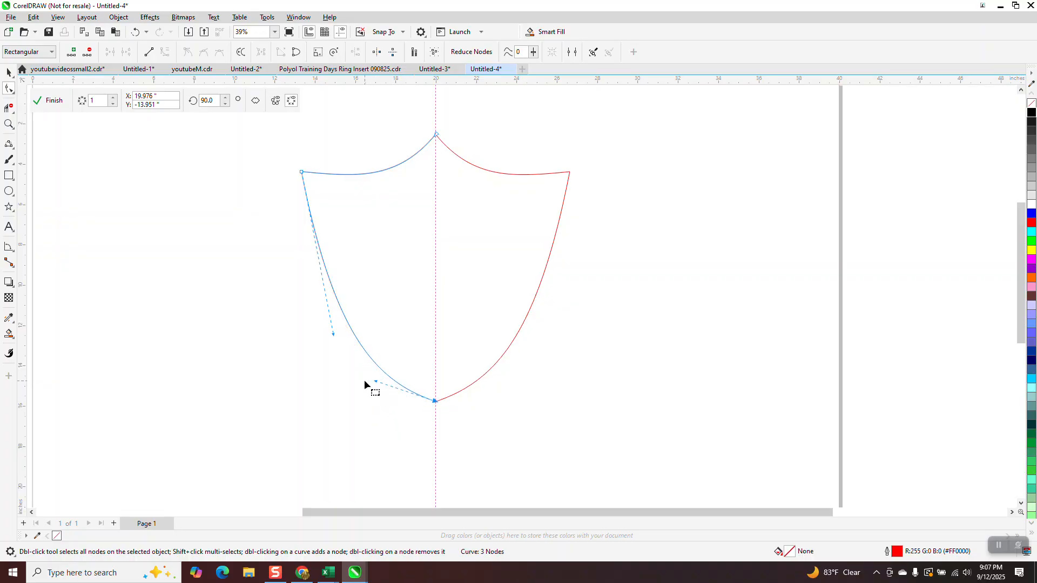
Finish the symmetry, break its link and move the shield outline towards the page's right edge
left_click(9, 72)
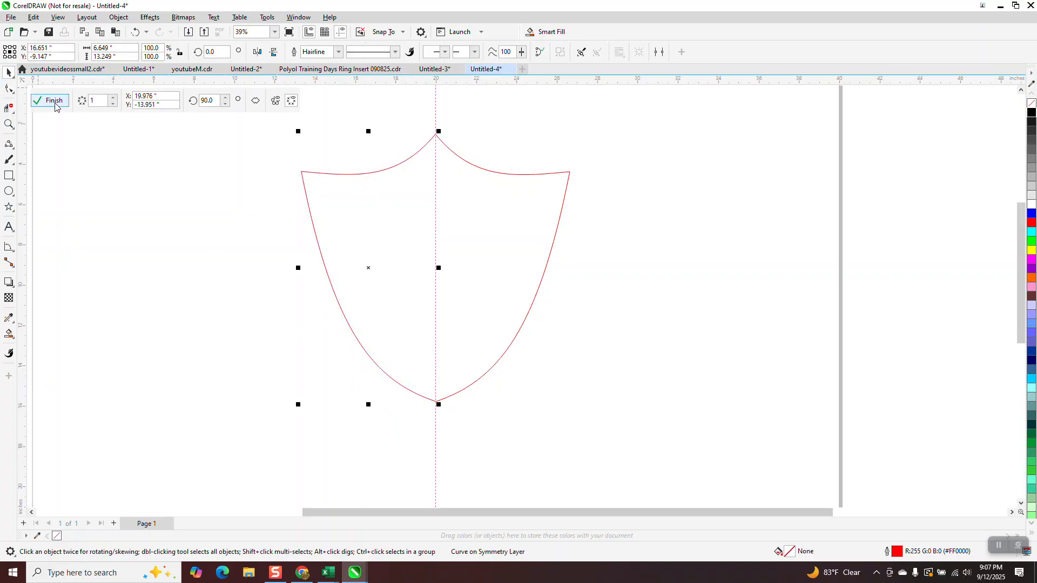
scroll(242, 209, "down", 1)
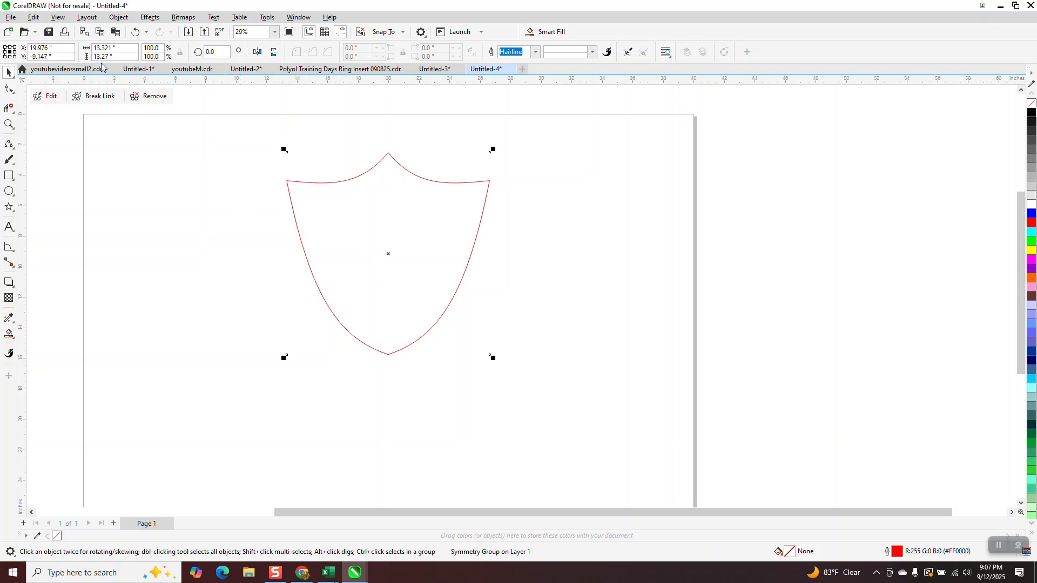
left_click(114, 96)
left_click_drag(416, 243, 630, 241)
Smart Fill the shield outline with yellow, move the filled shape to the left and delete the original outline
left_click(9, 335)
left_click(590, 258)
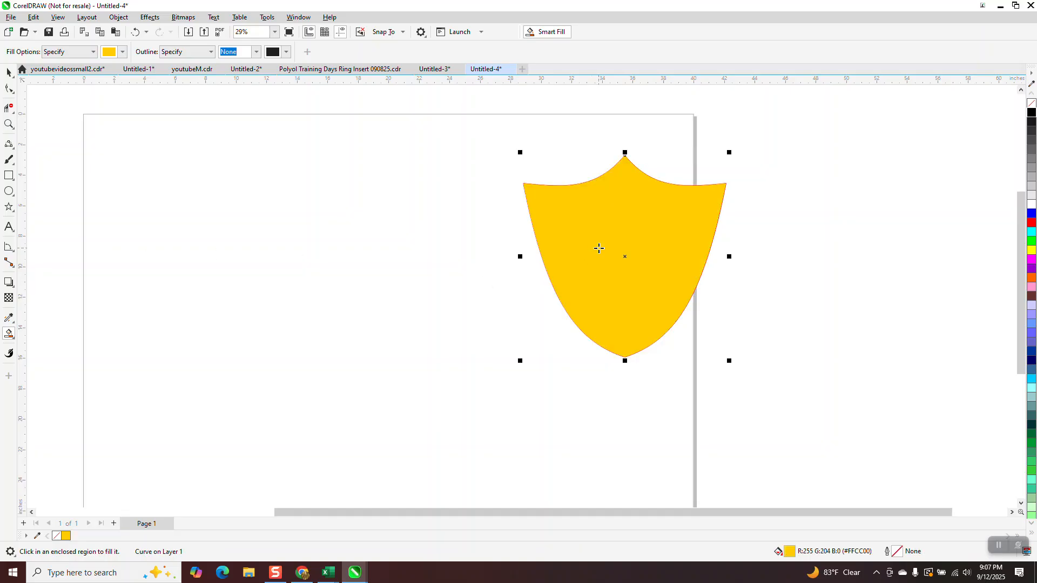
left_click_drag(596, 199, 322, 200)
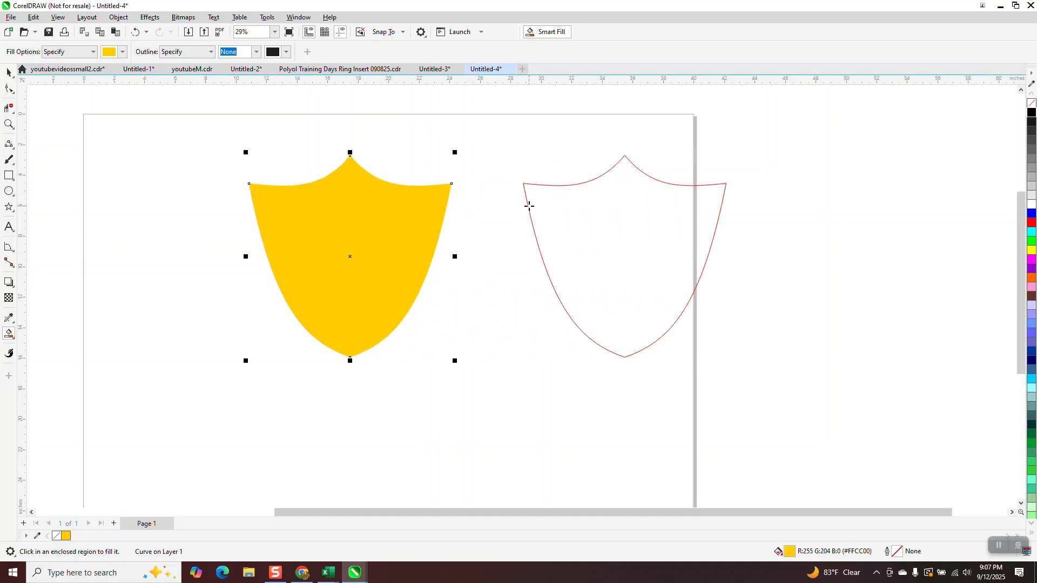
left_click(9, 72)
left_click(555, 278)
key("Delete")
Centre the yellow shield on the page, remove its fill and give it a black hairline outline
left_click(428, 254)
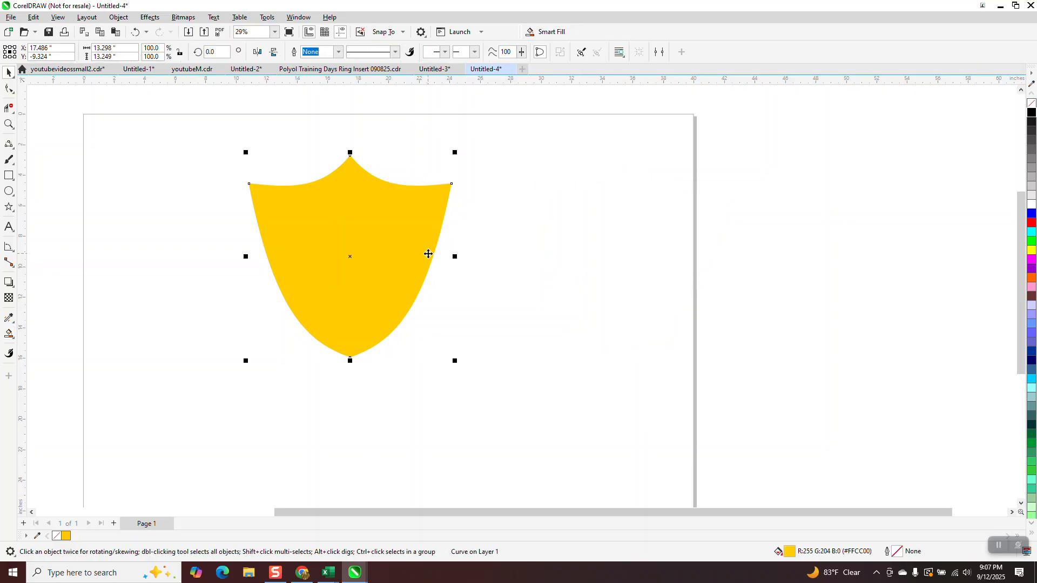
key("p")
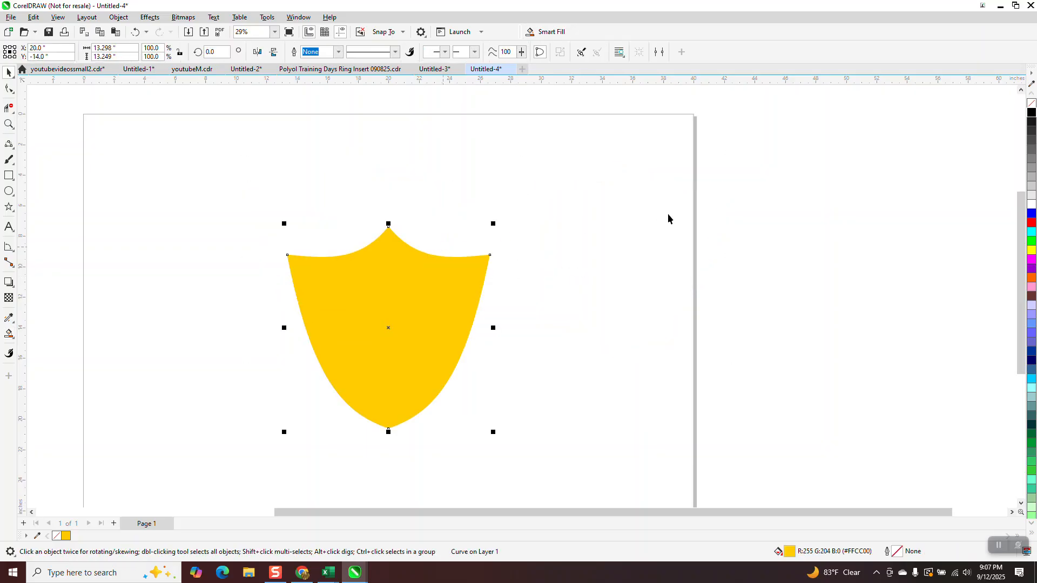
left_click(1031, 103)
right_click(1031, 113)
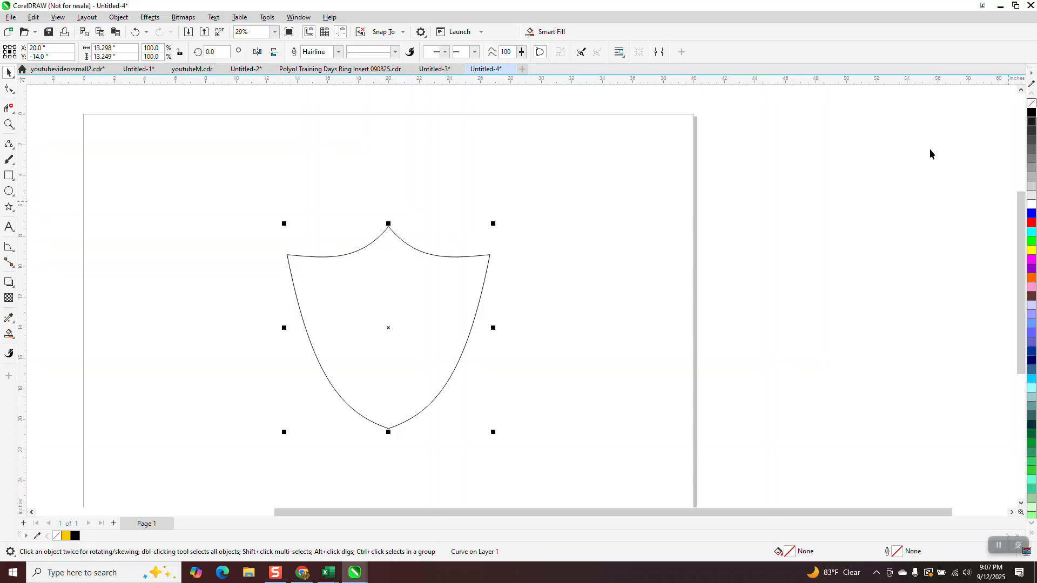
Try an outside contour with 2 steps and a 0.1 in offset on the shield, and undo it
left_click(154, 19)
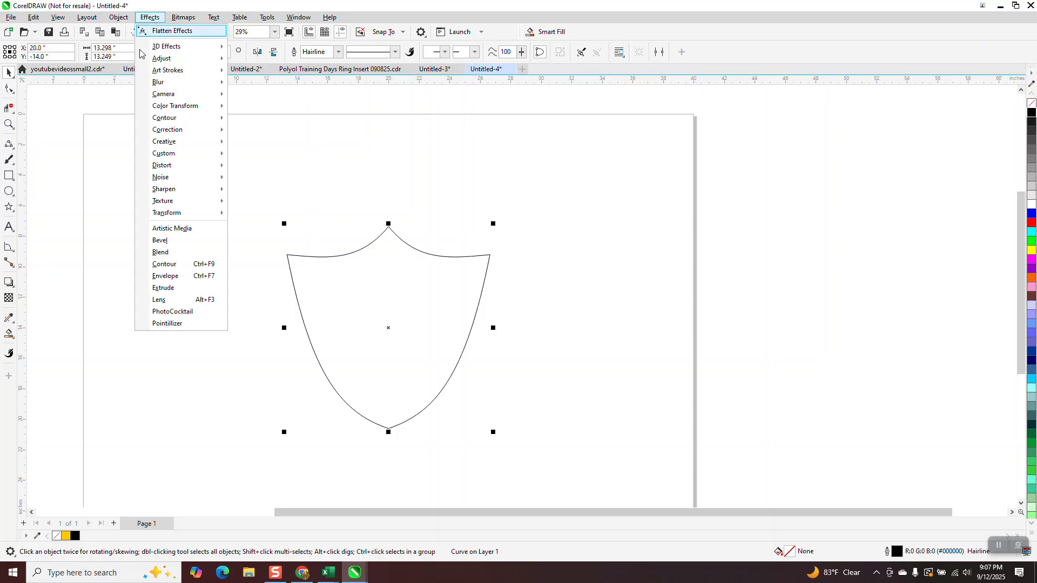
left_click(162, 263)
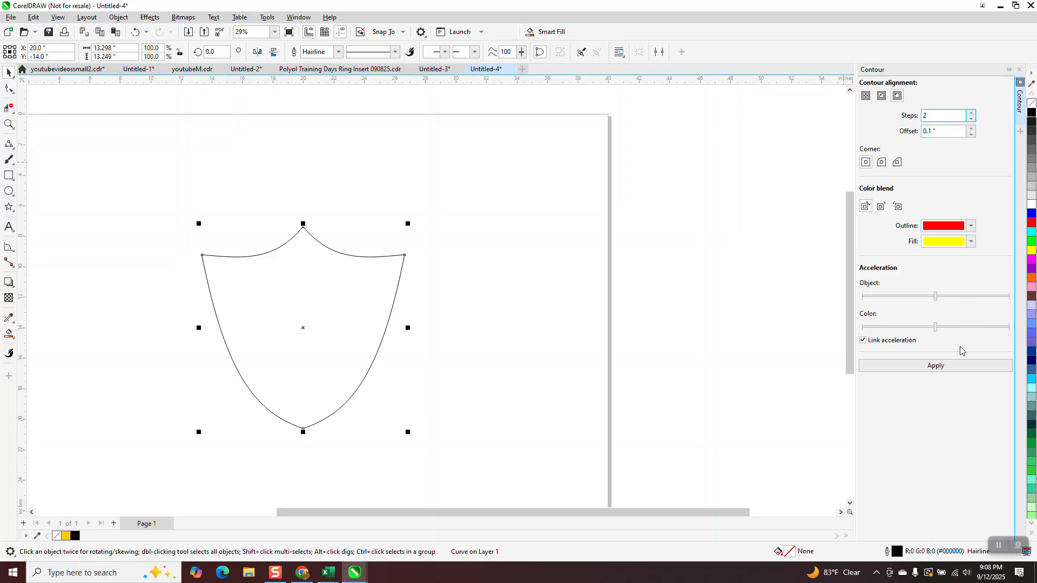
left_click(934, 367)
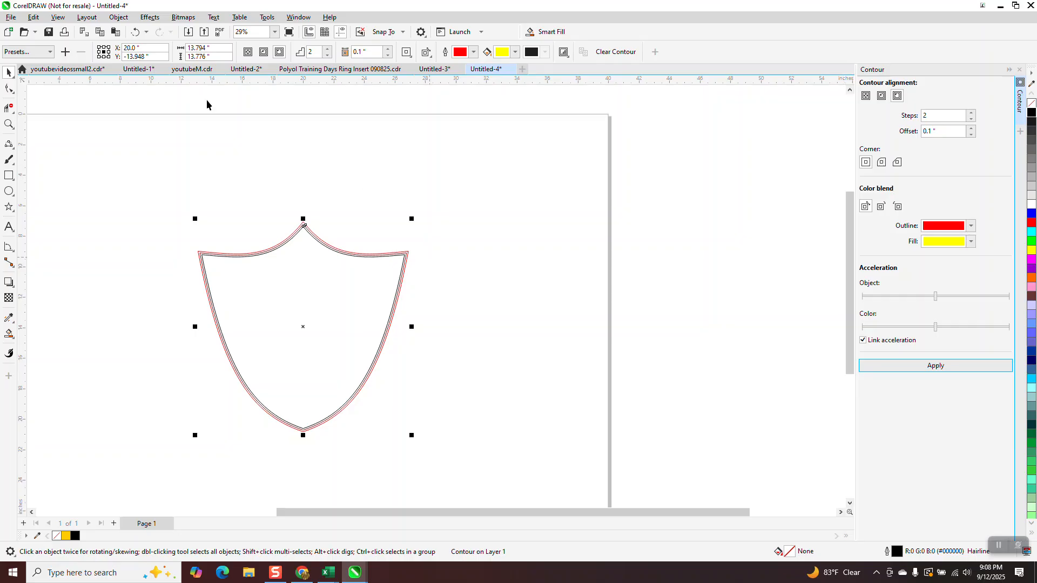
left_click(135, 31)
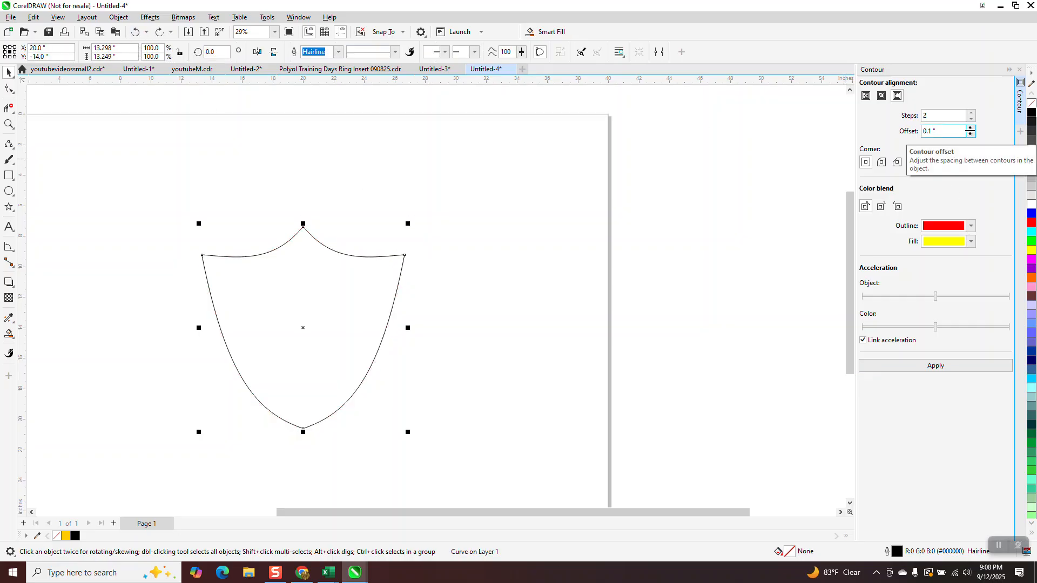
Try the outside contour with 2 steps and a 0.5 in offset on the shield, and undo it
left_click(971, 129)
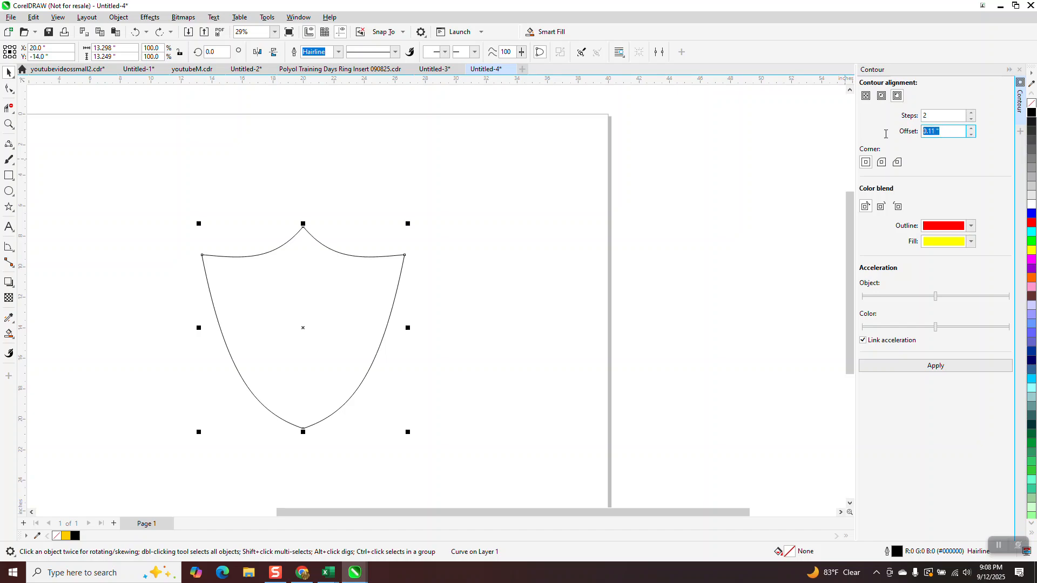
type(".5")
left_click(929, 364)
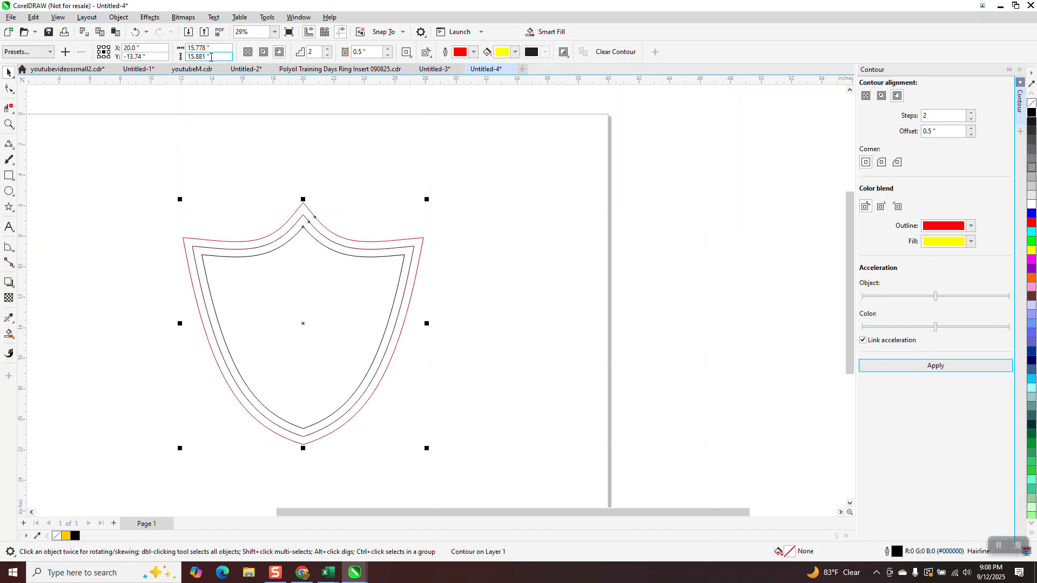
left_click(135, 32)
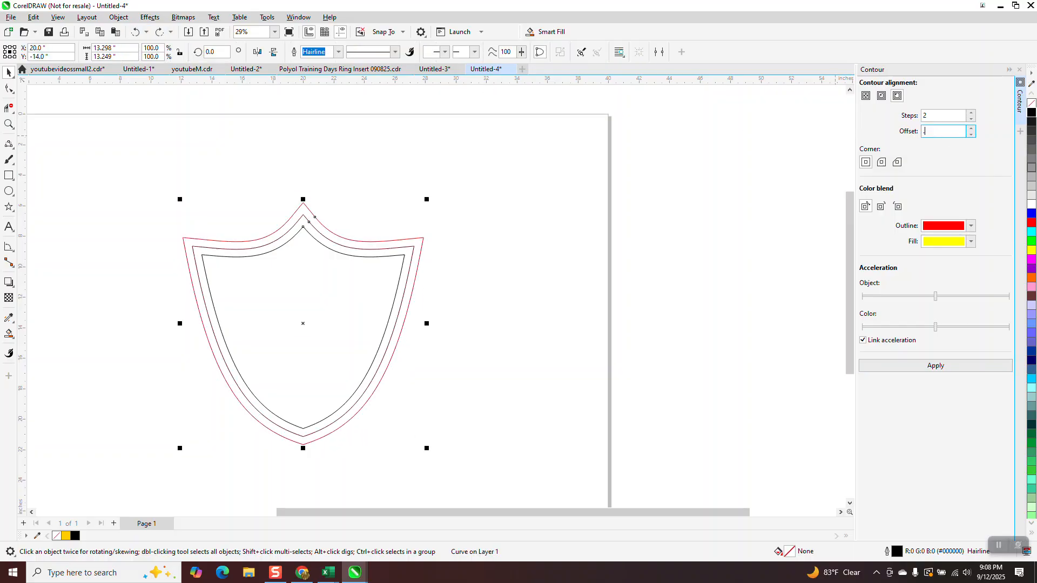
Apply an outside contour with 2 steps and a 0.3 in offset to the shield
type("0.3")
key("Return")
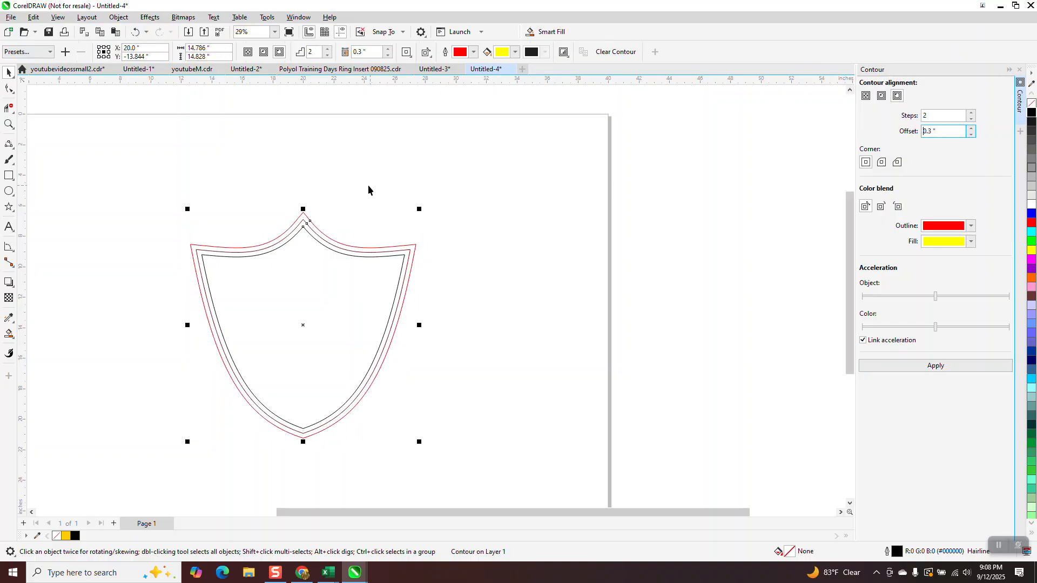
Break the shield's contour apart and Smart Fill both border bands and the interior with gold #FFCC00 and no outline
left_click(119, 17)
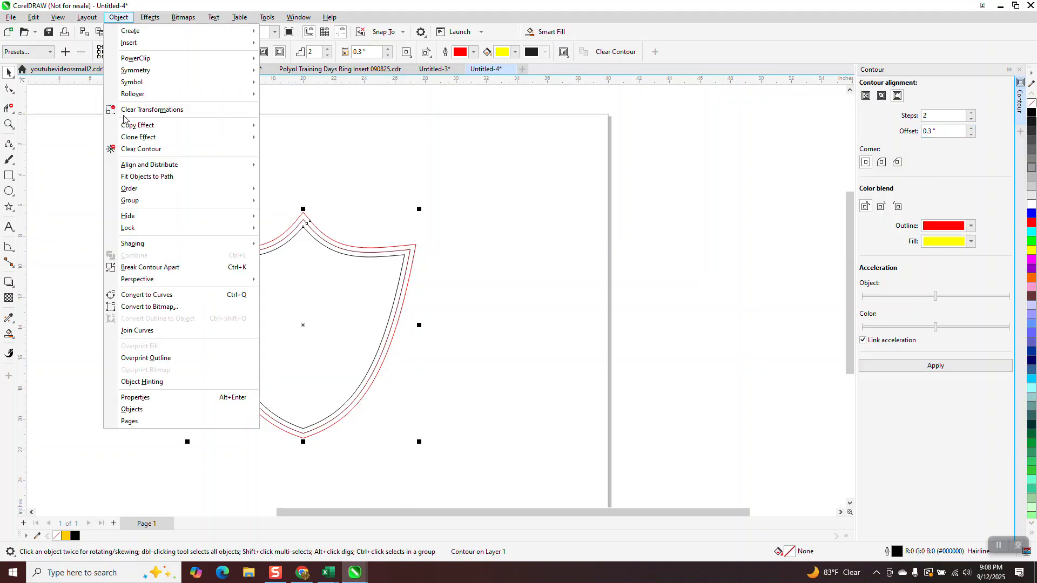
left_click(132, 267)
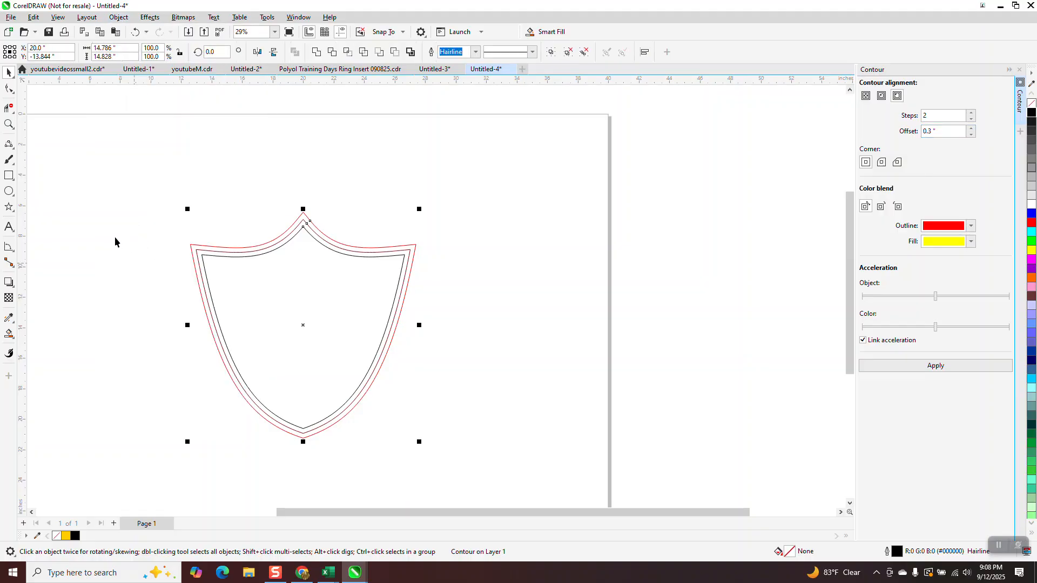
left_click(13, 338)
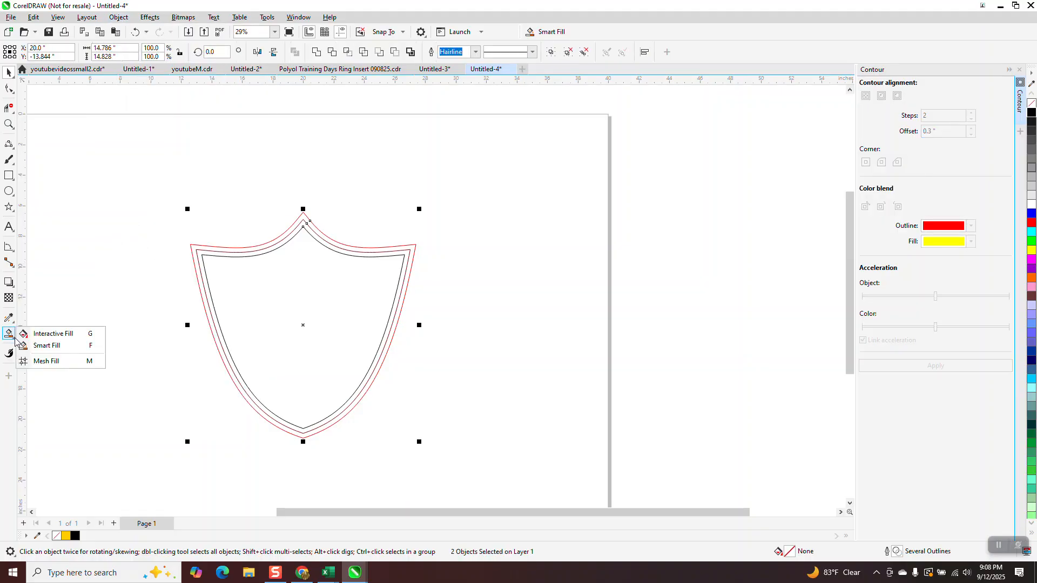
left_click(50, 349)
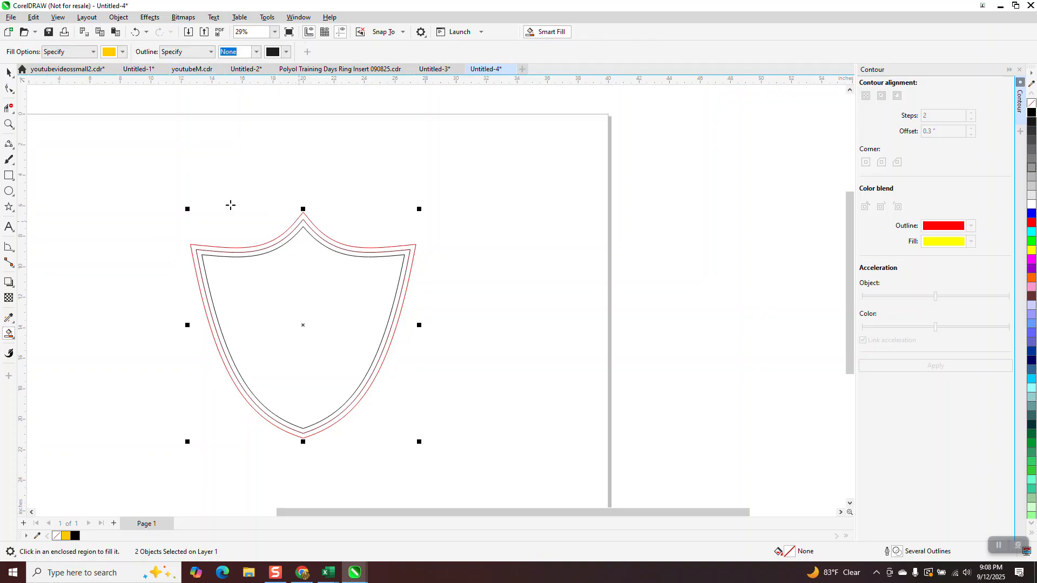
left_click(8, 124)
left_click_drag(168, 187, 560, 475)
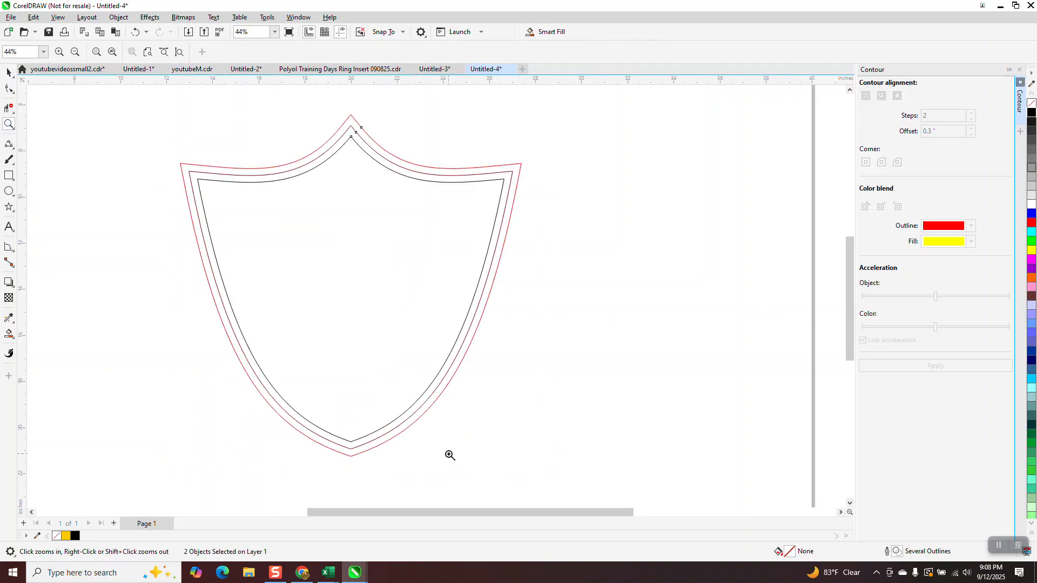
left_click(8, 334)
left_click(274, 170)
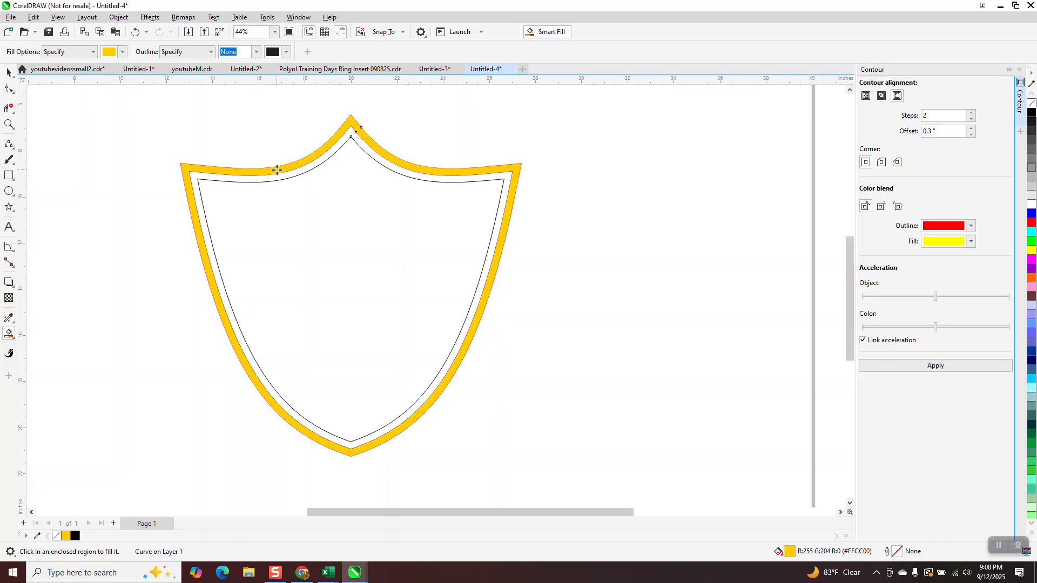
left_click(240, 178)
left_click(286, 206)
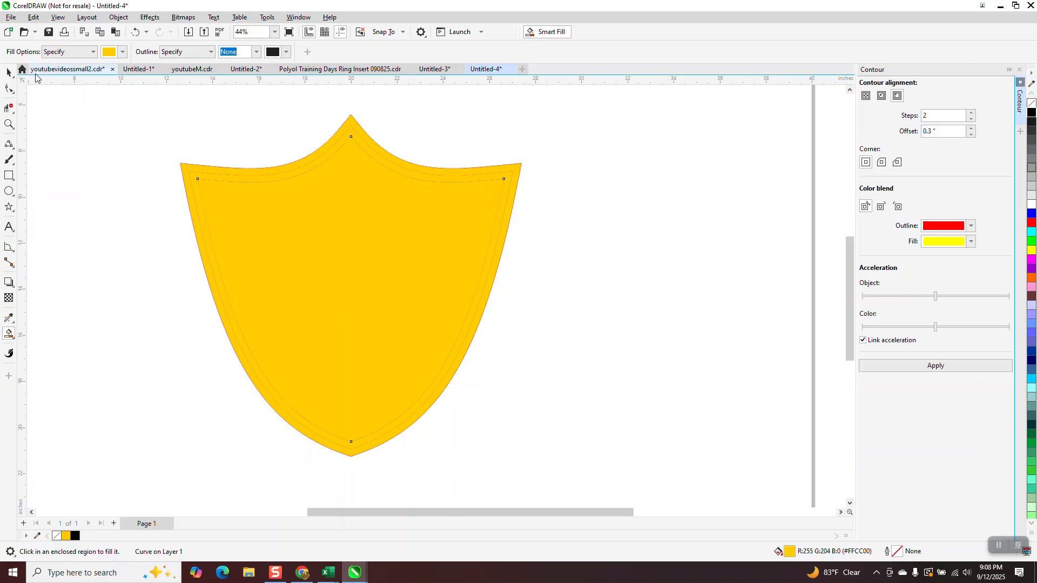
Give the outer border band an elliptical gold-and-white fountain fill and centre it on the shield
left_click(8, 72)
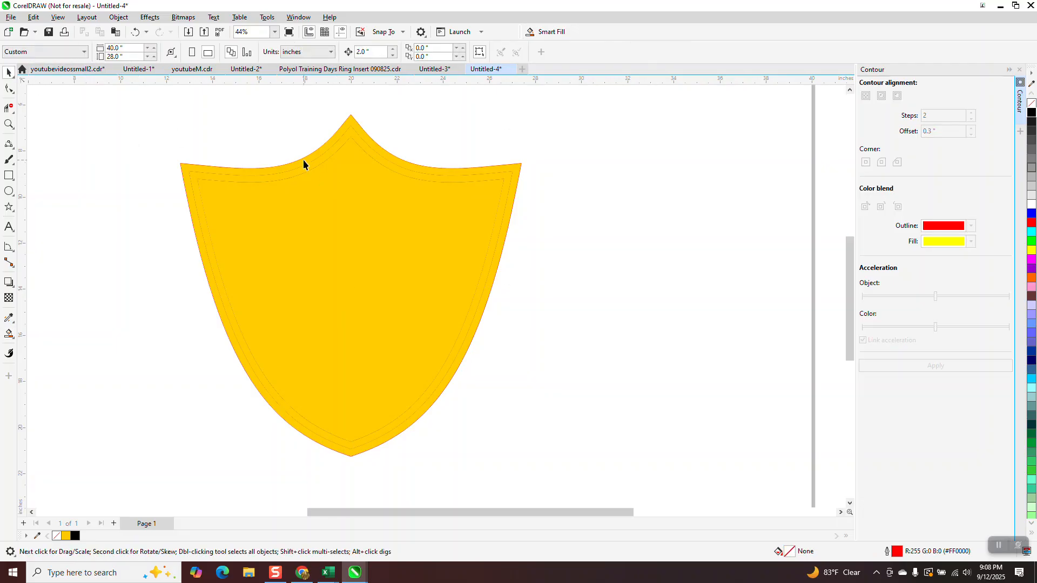
left_click(303, 160)
left_click(13, 335)
left_click(40, 333)
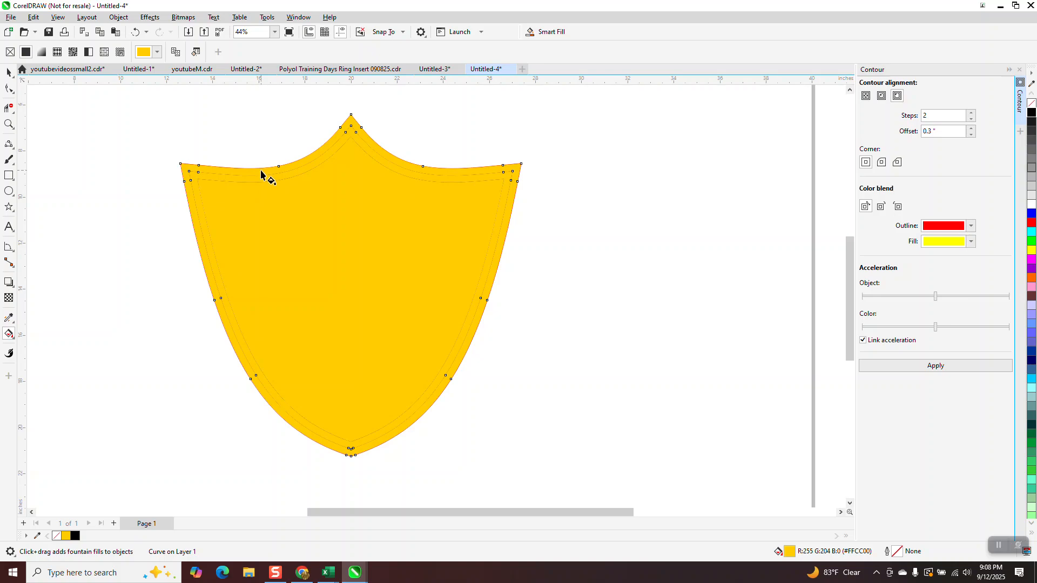
left_click_drag(262, 168, 374, 243)
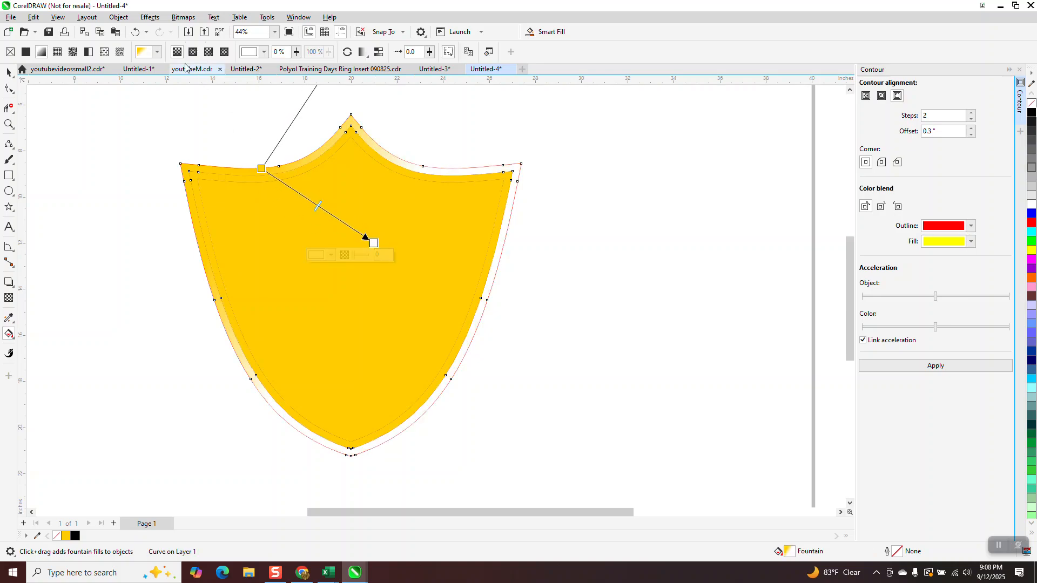
left_click(193, 53)
left_click_drag(317, 207, 340, 296)
mouse_move(378, 242)
left_mouse_down()
mouse_move(414, 201)
mouse_move(351, 289)
left_mouse_up()
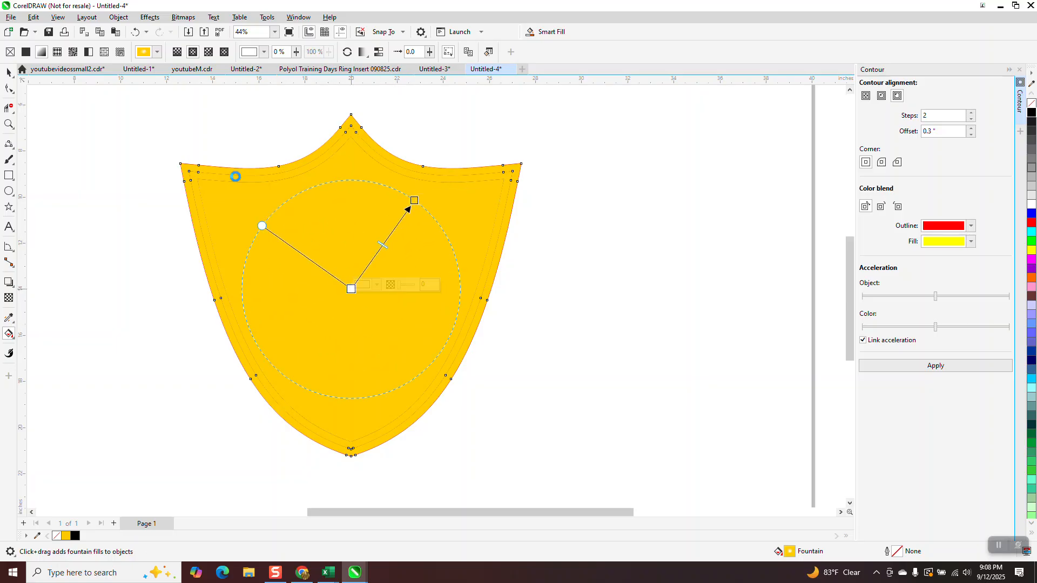
Apply the orange-and-yellow ray fountain fill preset to the outer border band and deselect it
left_click(157, 52)
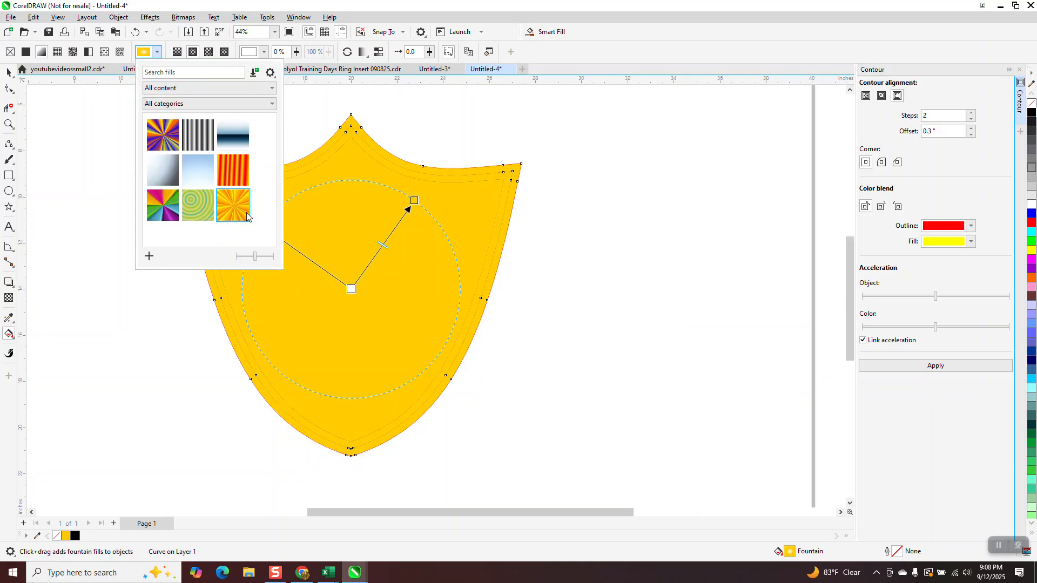
left_click(235, 212)
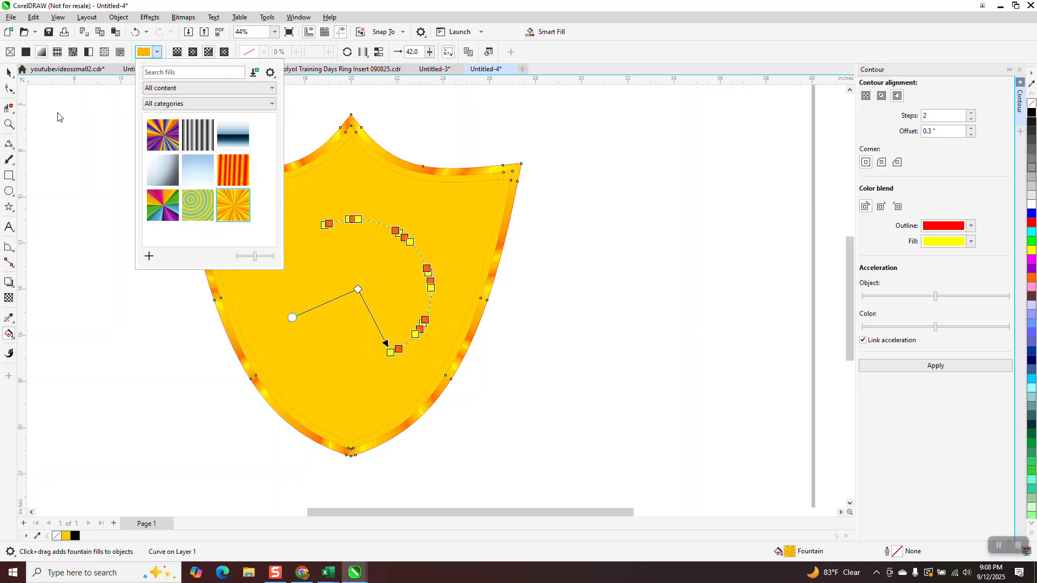
left_click(10, 75)
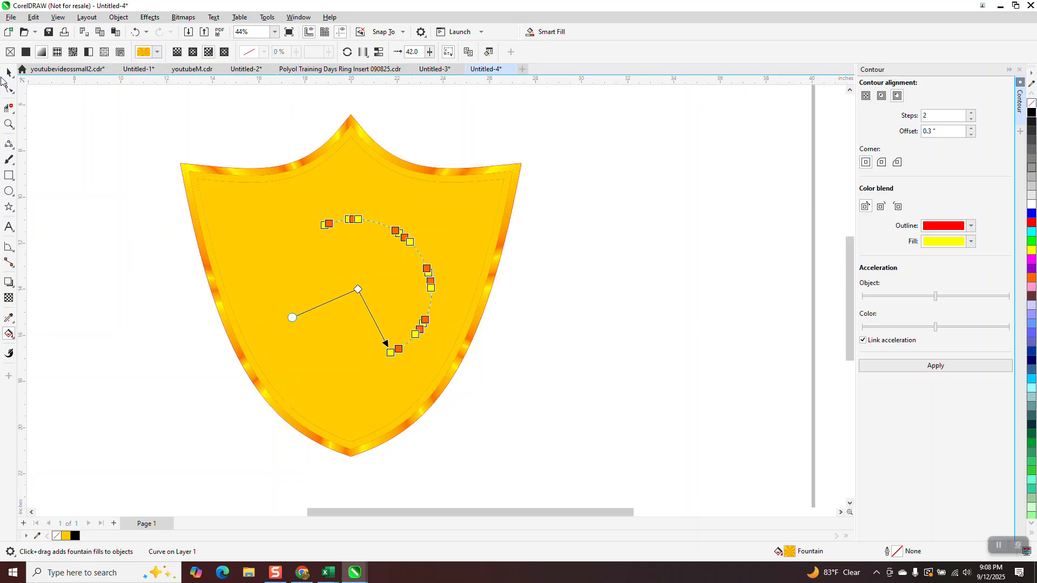
left_click(9, 74)
left_click(108, 108)
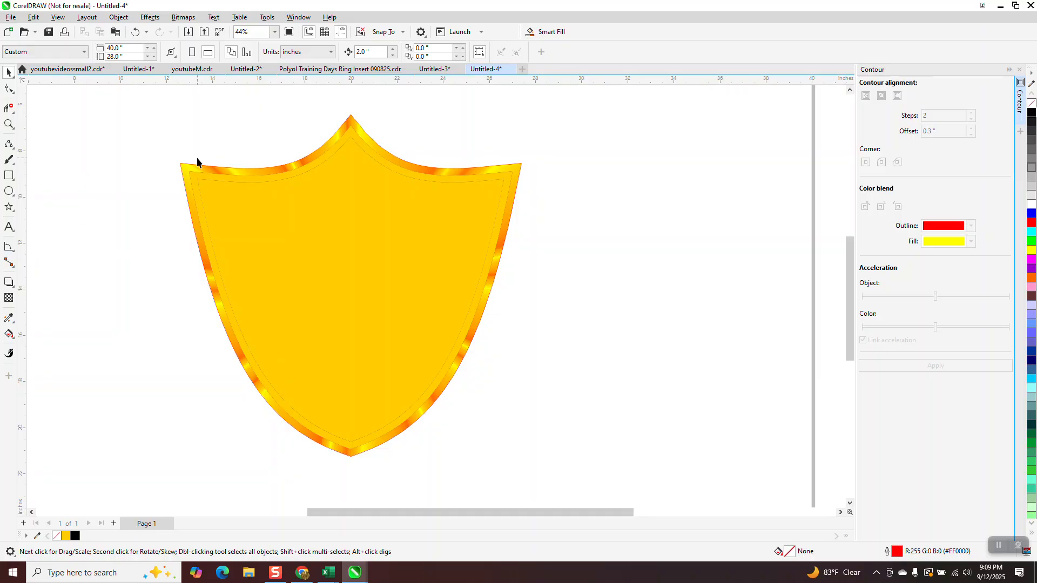
Copy the outer border band's fill onto the inner border band with the Attributes Eyedropper
left_click(13, 326)
left_click(38, 331)
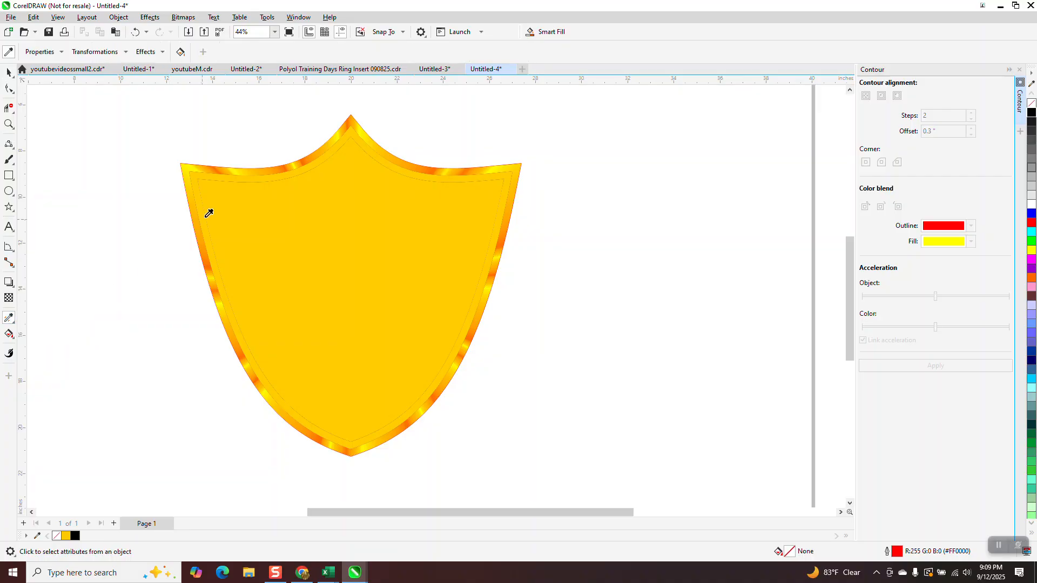
left_click(247, 172)
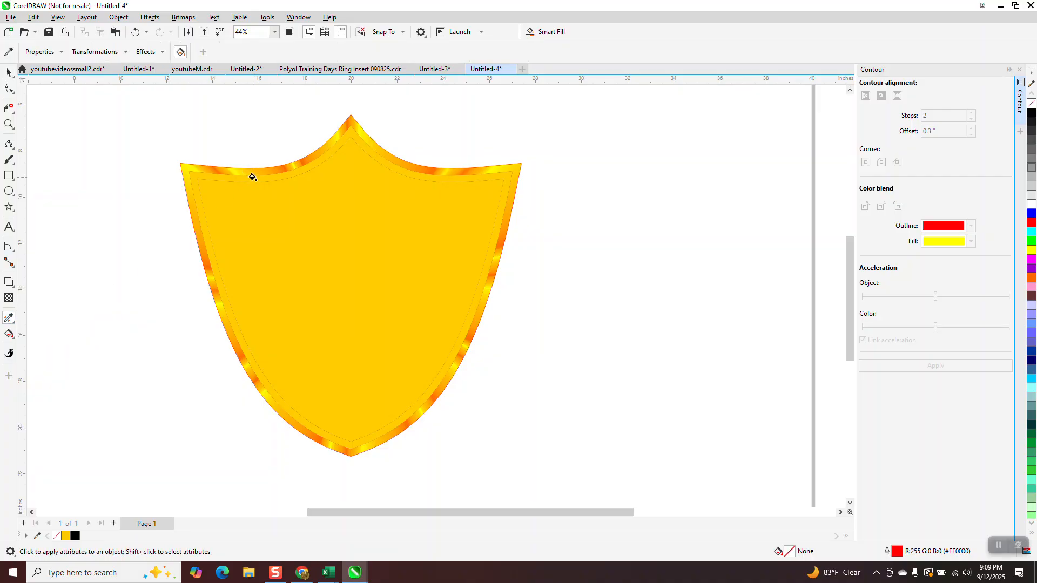
left_click(252, 177)
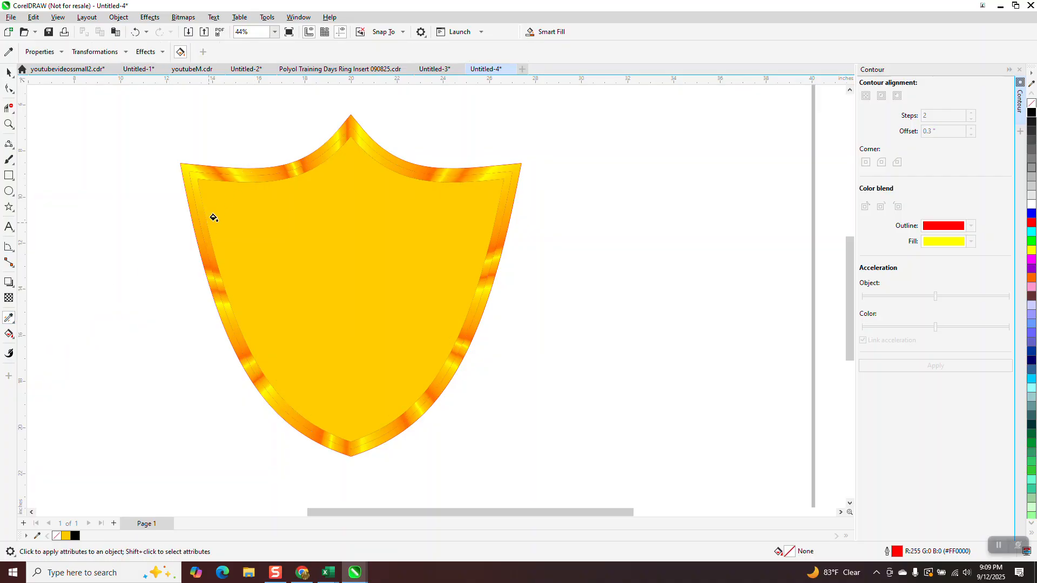
left_click(8, 73)
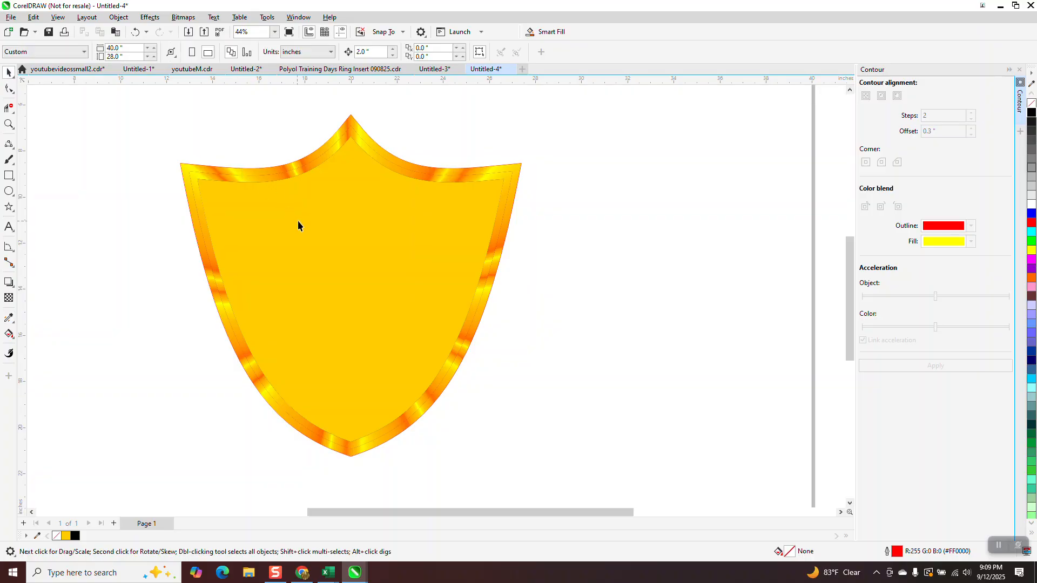
Rotate and reshape the inner border band's conical fountain fill and reposition its colour nodes so its shading differs from the outer band
left_click(280, 178)
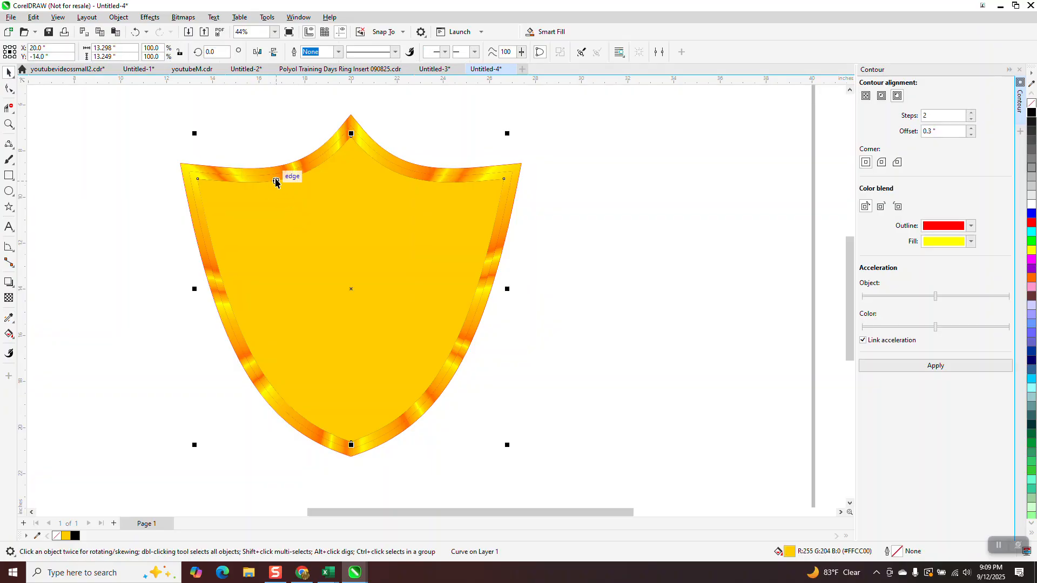
left_click(13, 336)
left_click(14, 339)
left_click(45, 337)
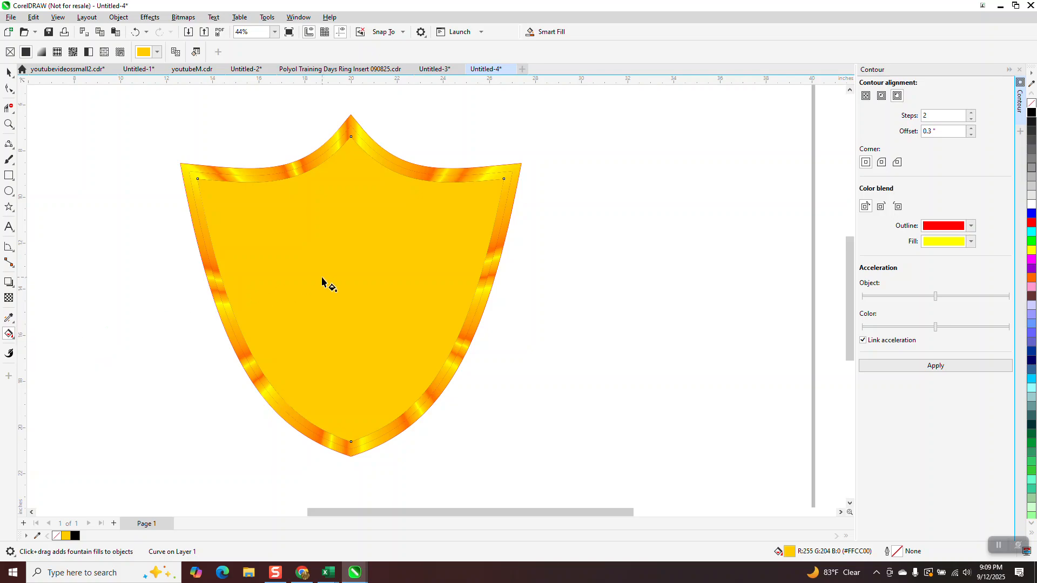
left_click(415, 177)
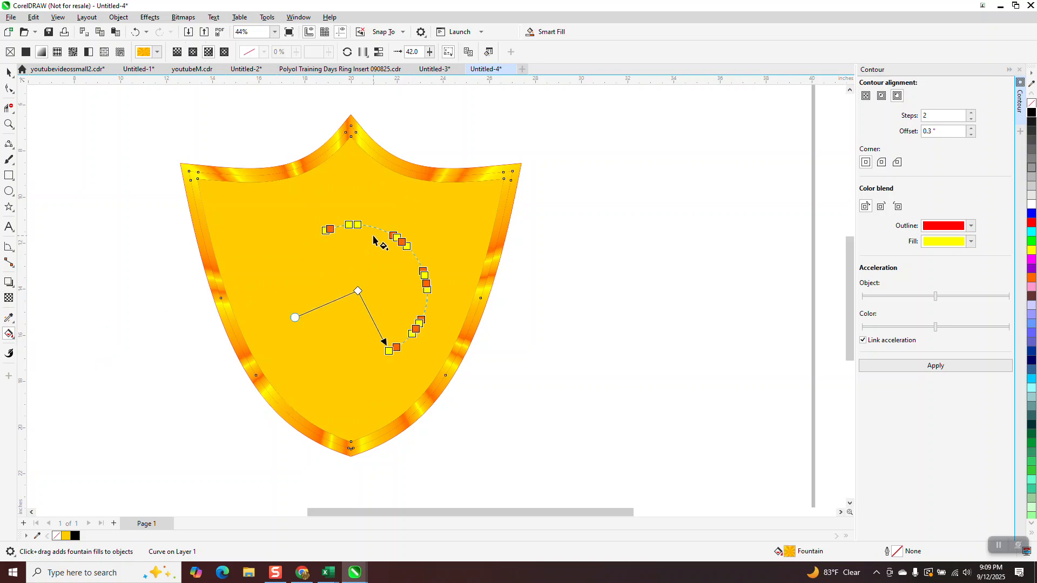
left_click_drag(295, 318, 306, 344)
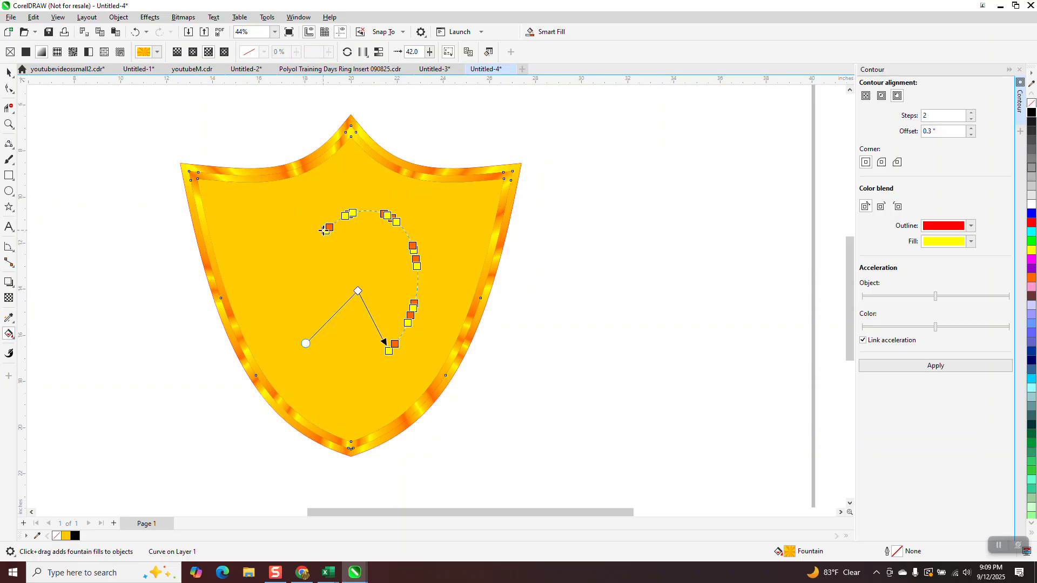
left_click_drag(325, 230, 303, 264)
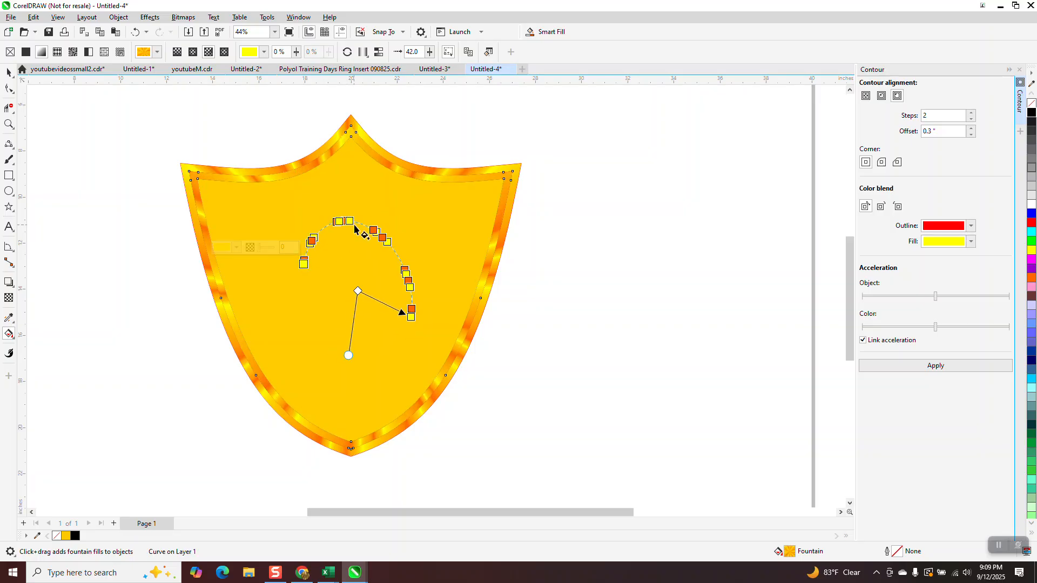
left_click_drag(351, 222, 361, 223)
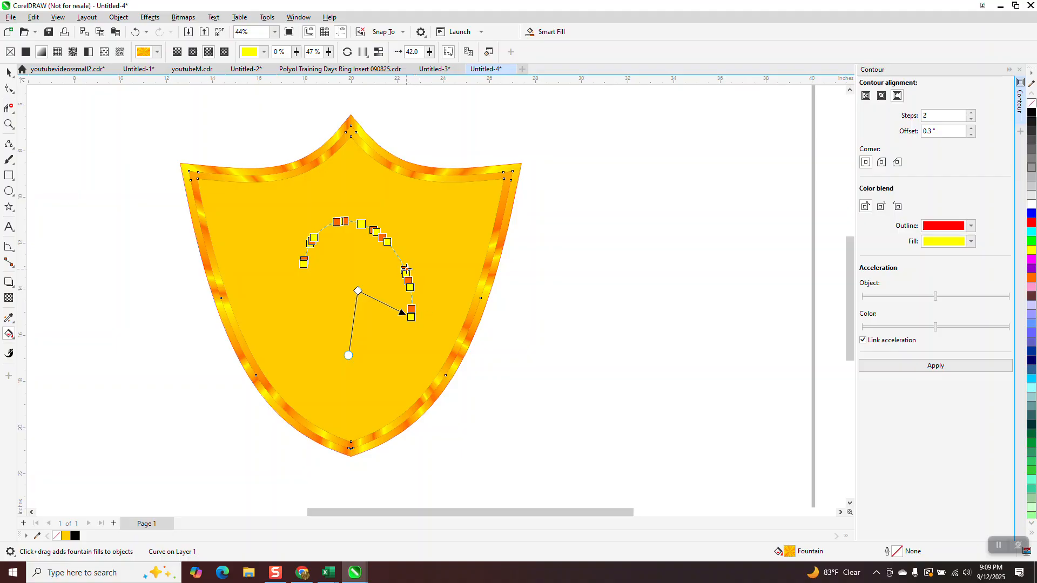
double_click(399, 258)
left_click_drag(412, 315, 348, 323)
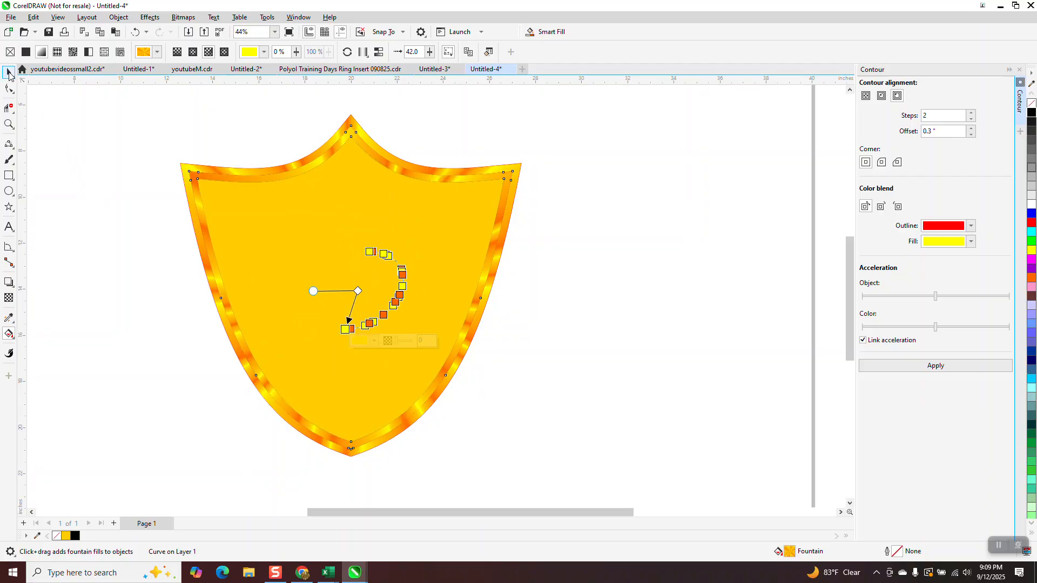
left_click(9, 73)
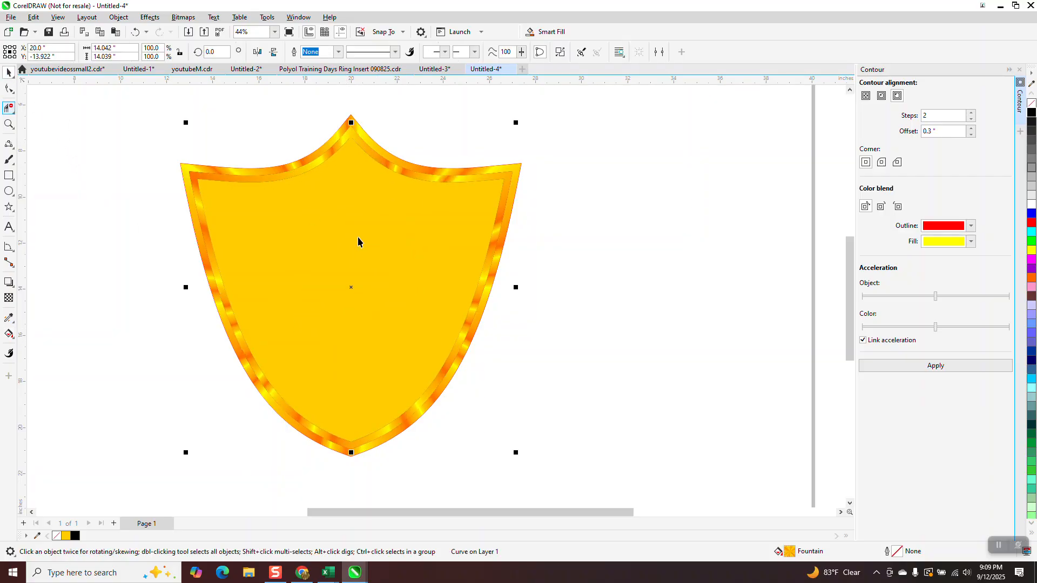
Give the shield's interior an elliptical fountain fill with a white centre fading to gold, positioned near the shield's middle
left_click(13, 339)
left_click(15, 344)
left_click(48, 334)
left_click_drag(287, 288, 387, 281)
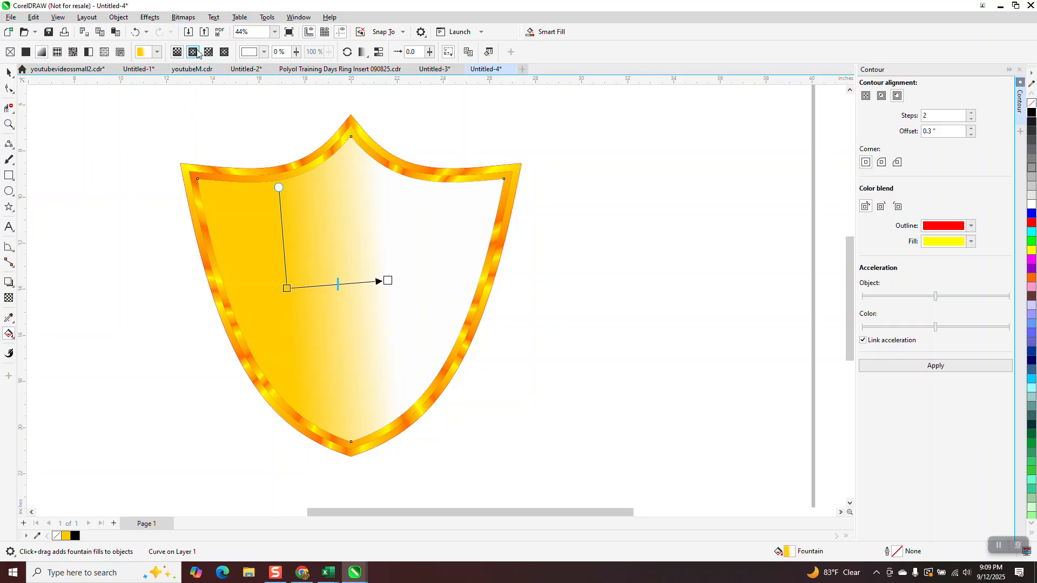
left_click(196, 51)
left_click_drag(387, 280, 436, 268)
left_click_drag(337, 283, 357, 276)
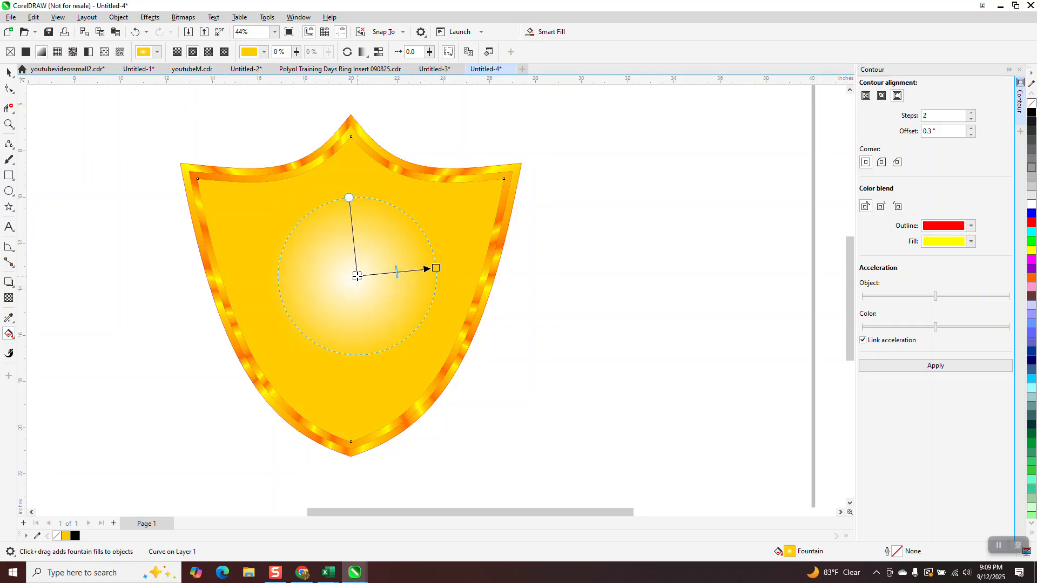
Try several fountain fill presets on the shield's interior and apply the multicoloured conical one in pink, orange, green, blue and purple
left_click(158, 52)
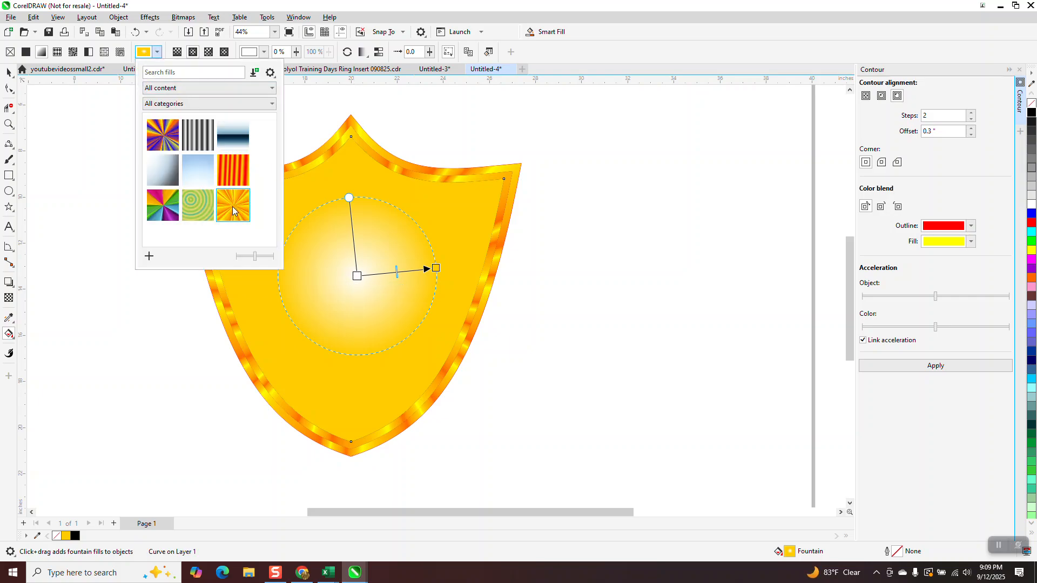
left_click(232, 210)
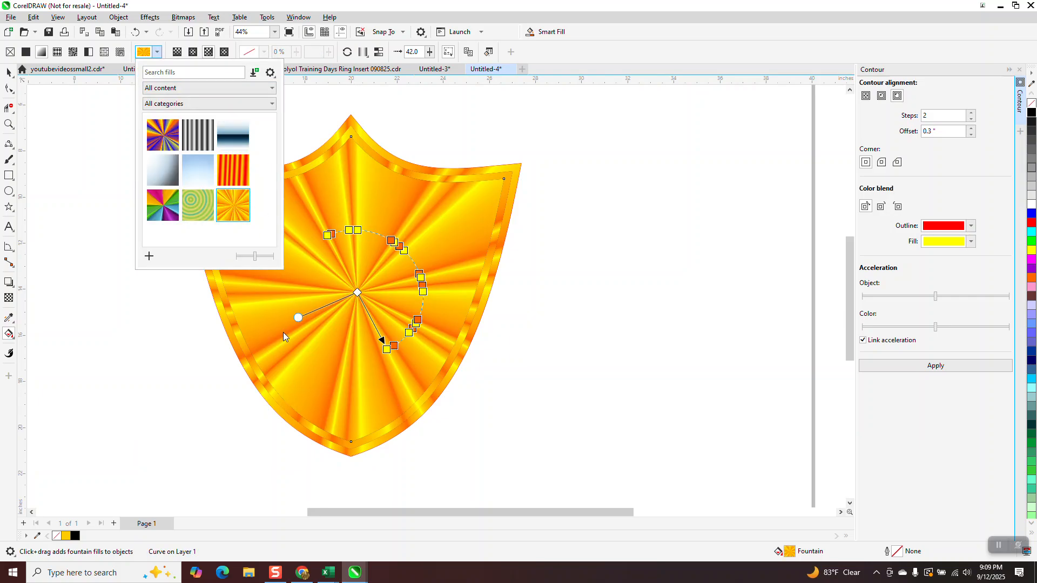
left_click(165, 135)
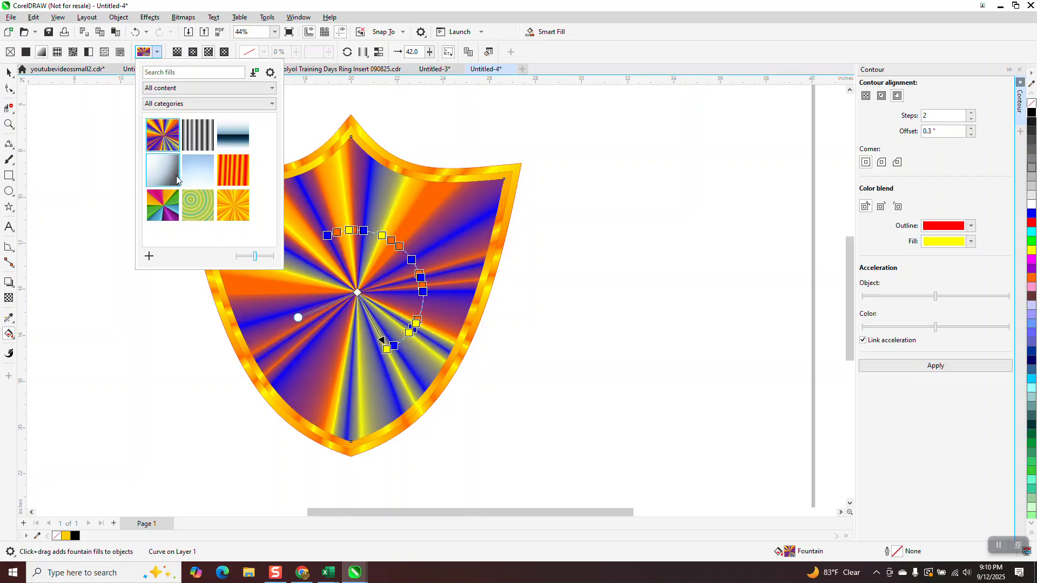
left_click(190, 208)
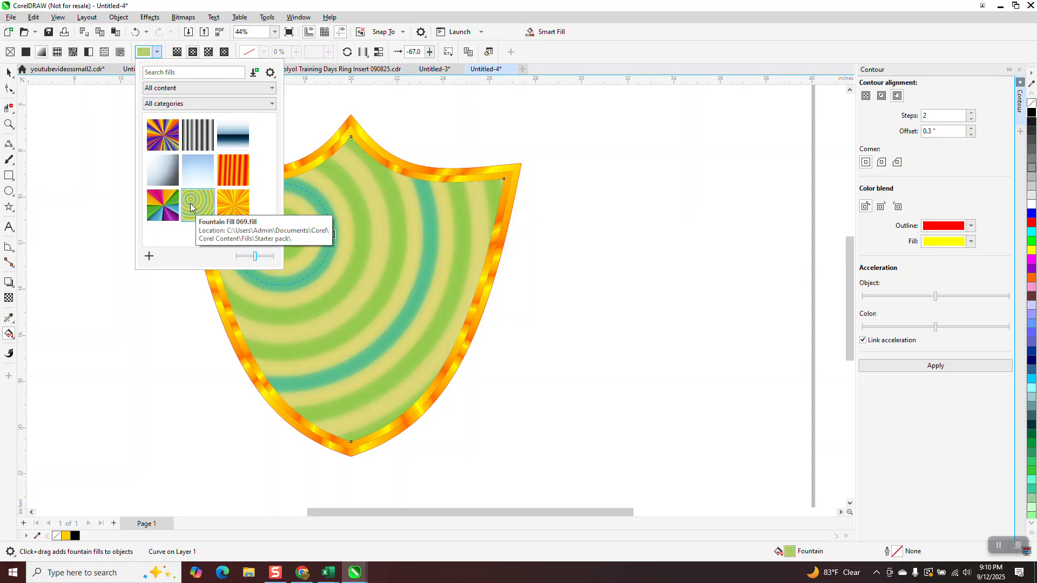
left_click(218, 172)
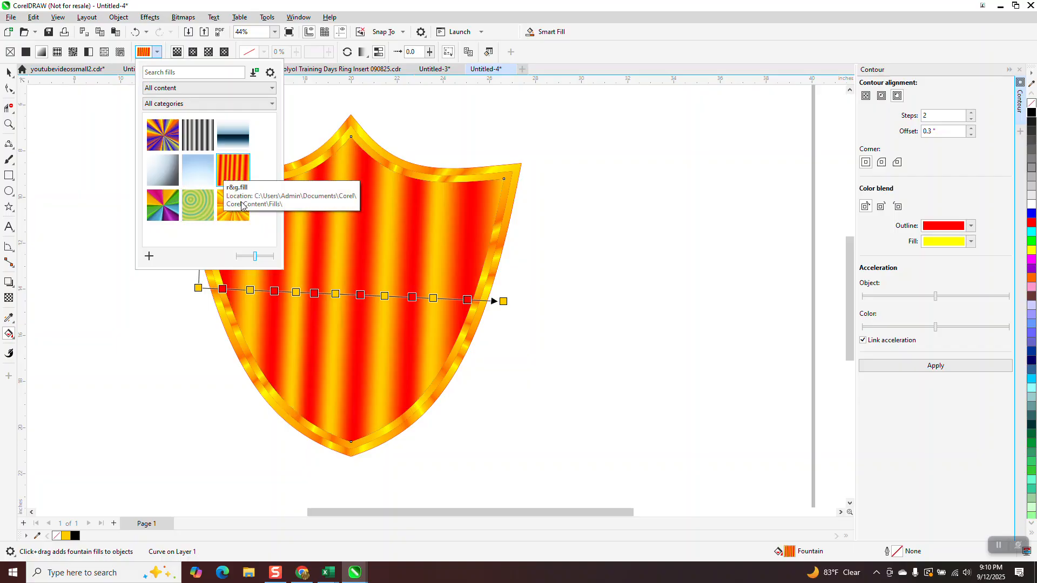
left_click(226, 217)
left_click(164, 206)
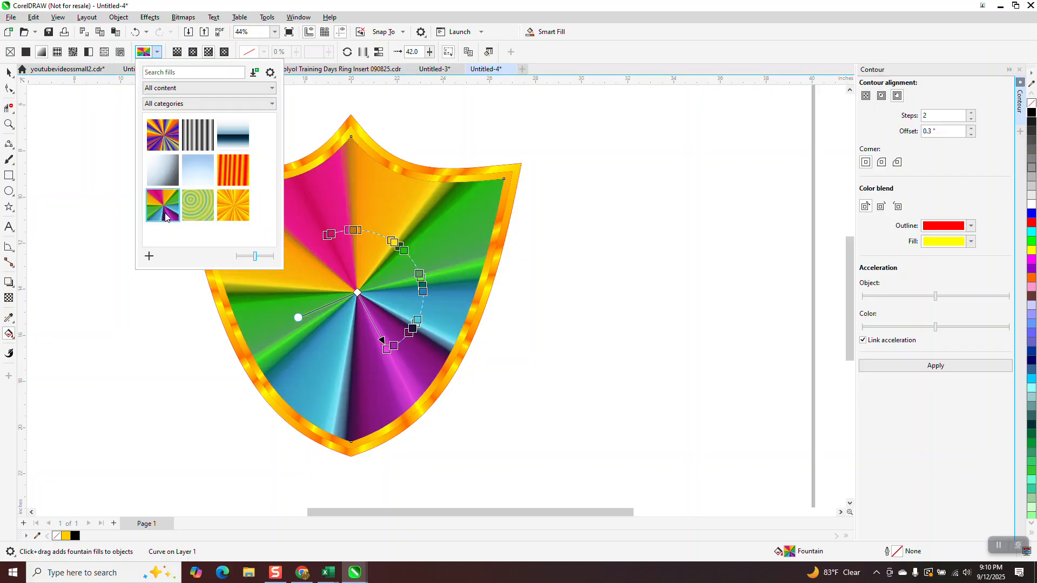
Apply the blue, orange and yellow conical fountain fill preset to the shield's interior
left_click(163, 138)
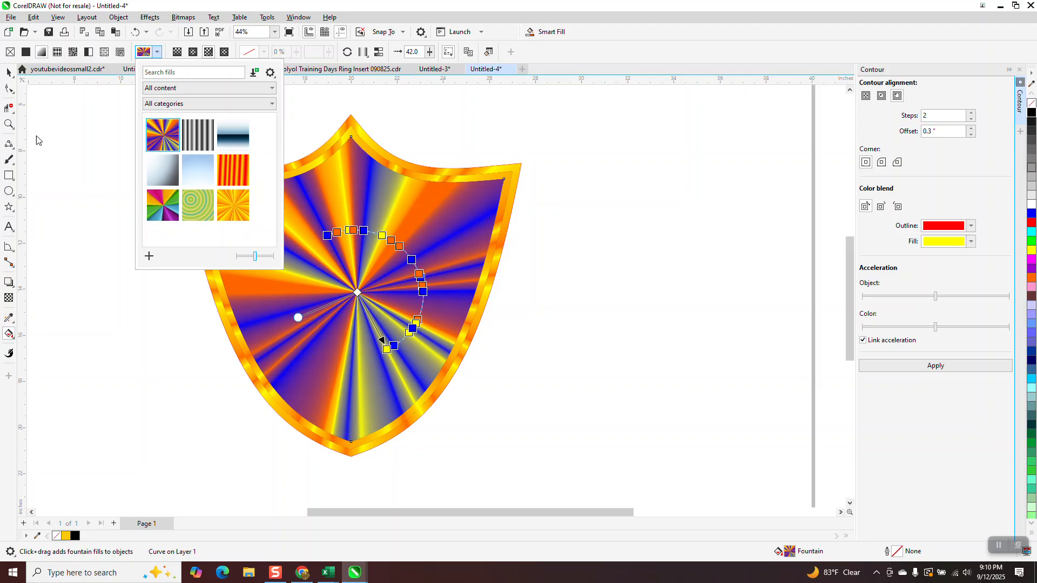
left_click(10, 116)
left_click_drag(169, 128, 279, 253)
left_click(135, 31)
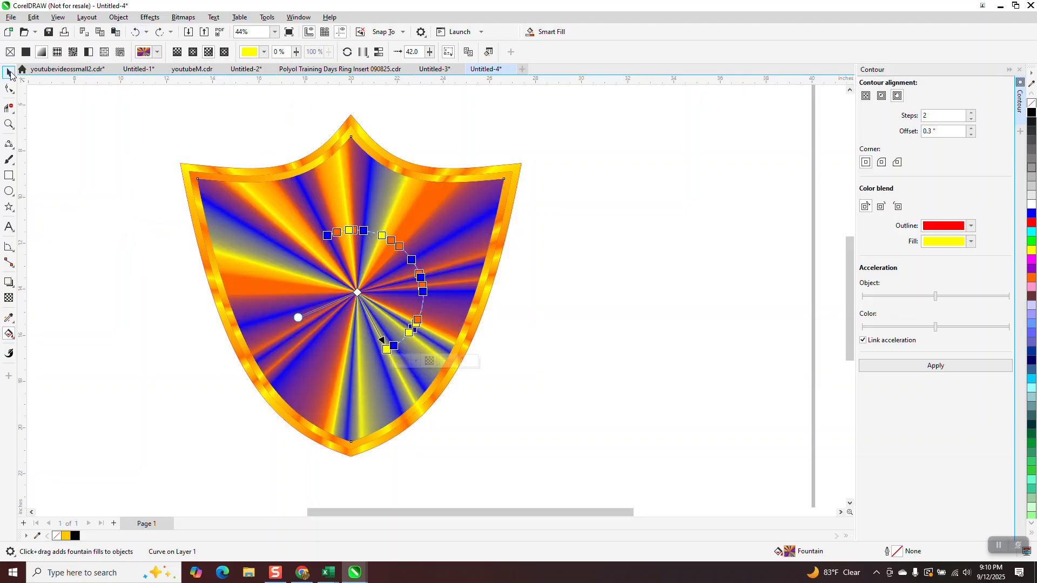
left_click(9, 72)
key("space")
Rotate the interior's conical fountain fill and shift its centre slightly upward onto the shield's vertical centreline
left_click(8, 124)
left_click_drag(183, 164, 546, 456)
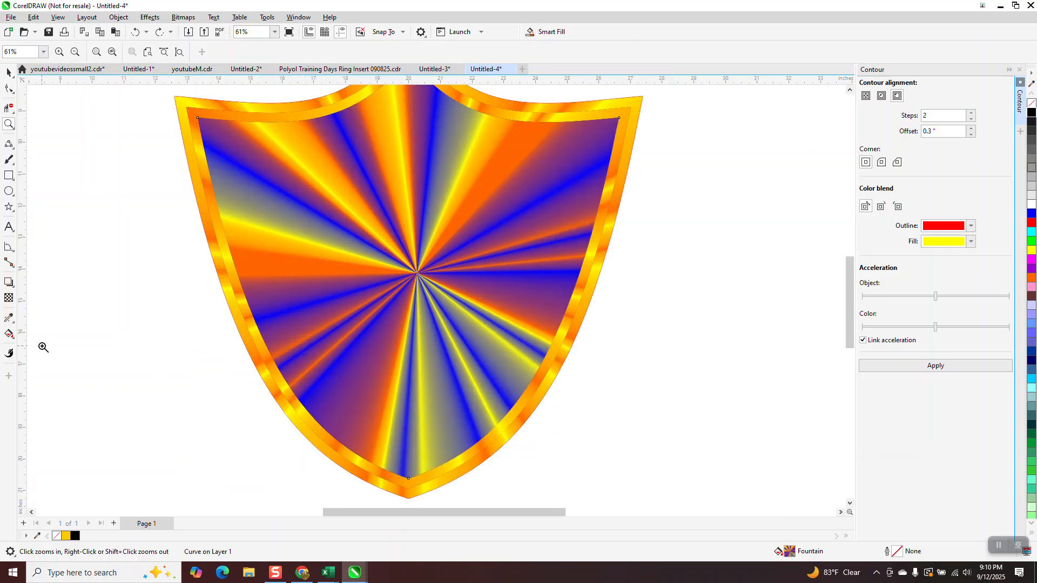
left_click(9, 335)
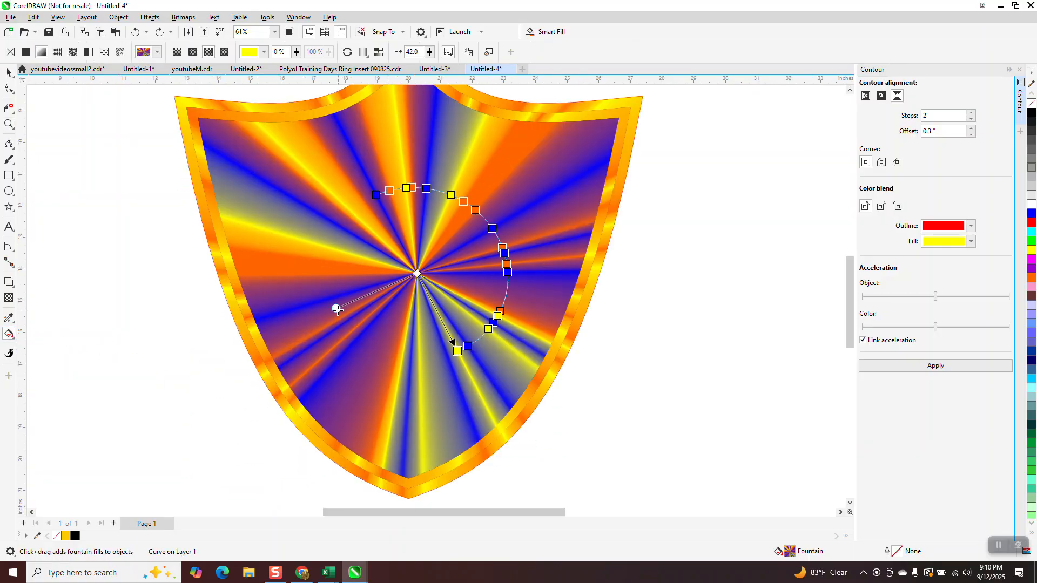
mouse_move(334, 308)
left_mouse_down()
mouse_move(313, 317)
mouse_move(349, 308)
left_mouse_up()
left_click_drag(376, 194, 336, 258)
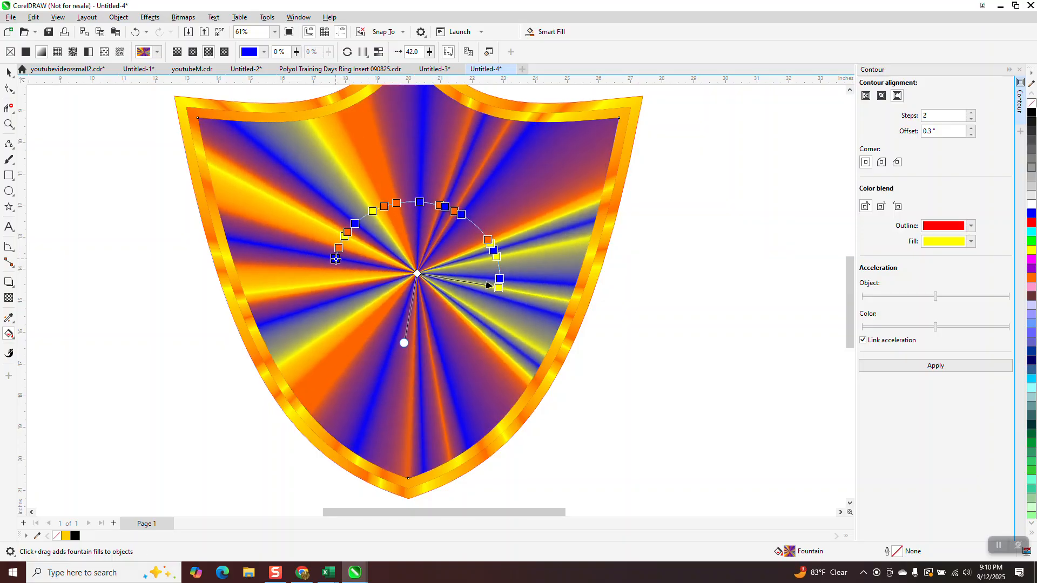
left_click_drag(487, 236, 480, 224)
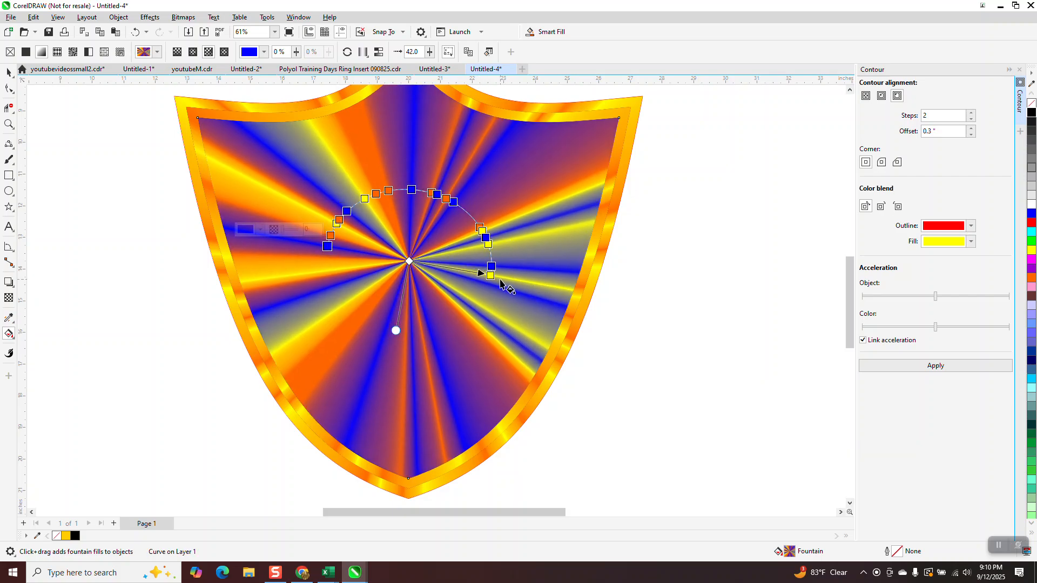
Reposition an orange, a blue and a yellow colour node along the interior fill's arc to vary the ray widths
left_click_drag(488, 255, 473, 218)
left_click(447, 199)
left_click_drag(365, 200, 362, 202)
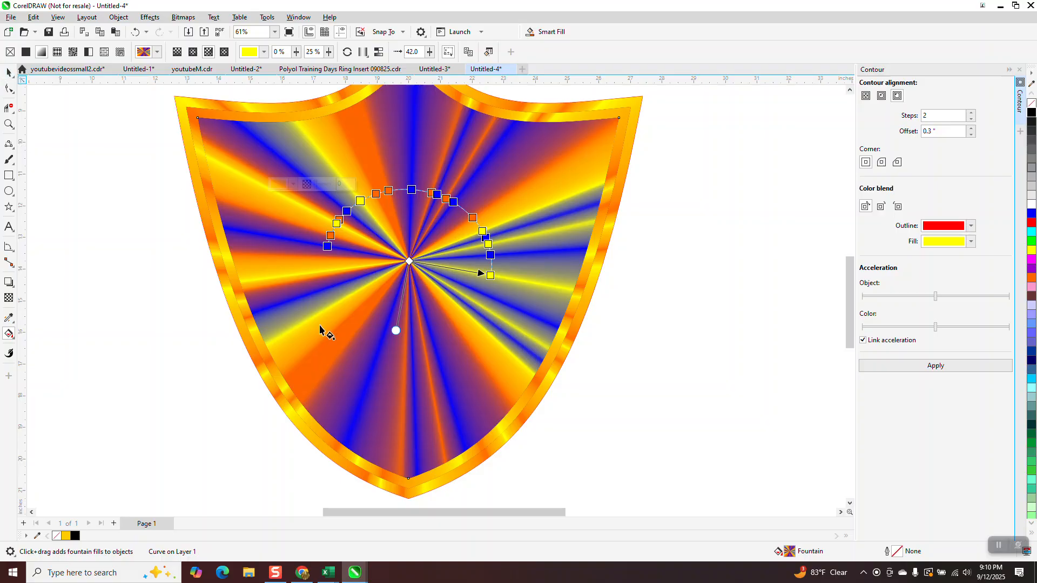
scroll(323, 323, "down", 1)
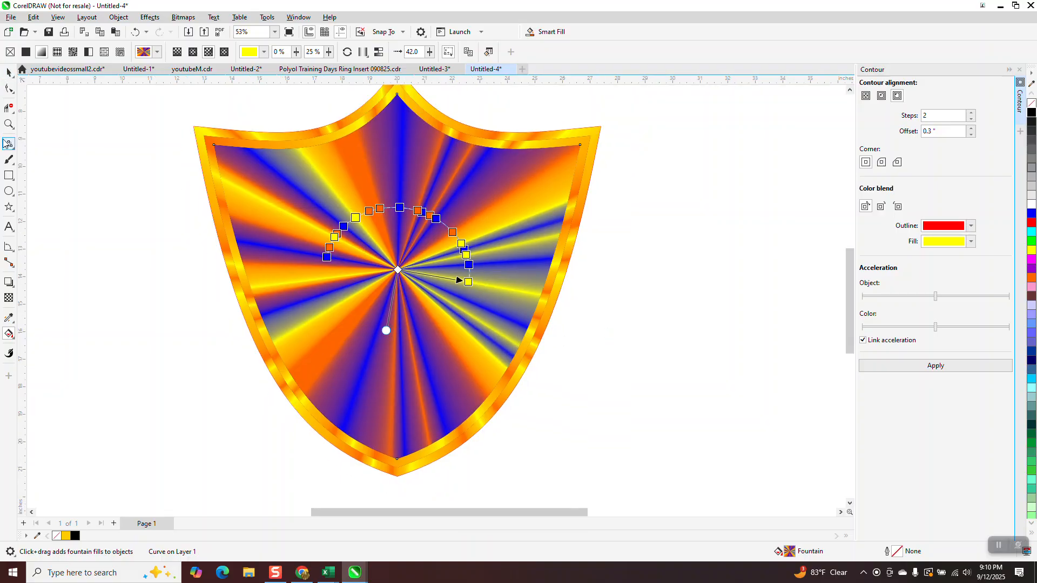
left_click(10, 73)
scroll(383, 359, "down", 4)
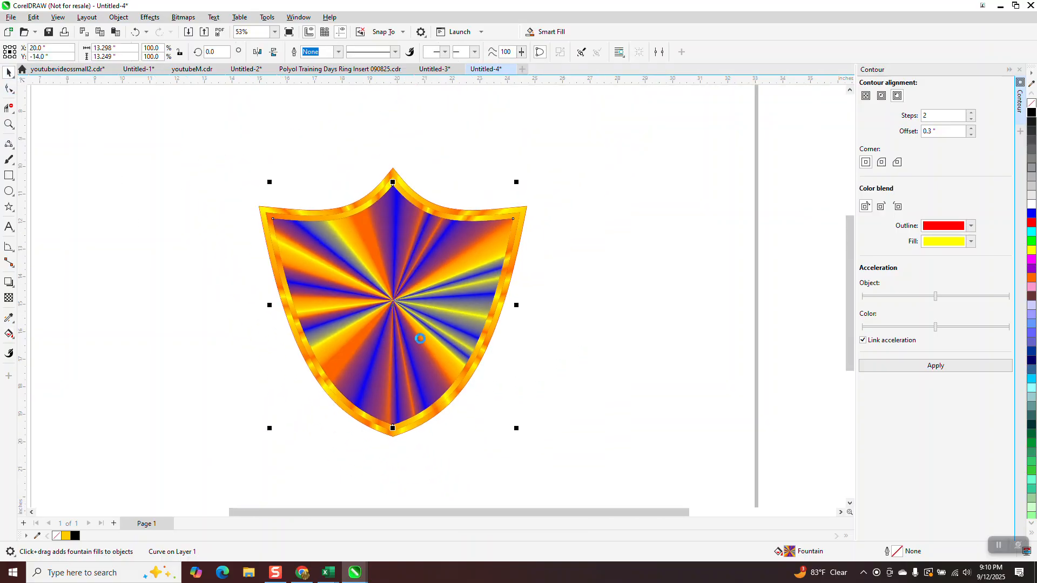
Close the Contour docker, draw a rectangle about 18.8 by 18.4 inches around the shield and fill it black
left_click(1020, 120)
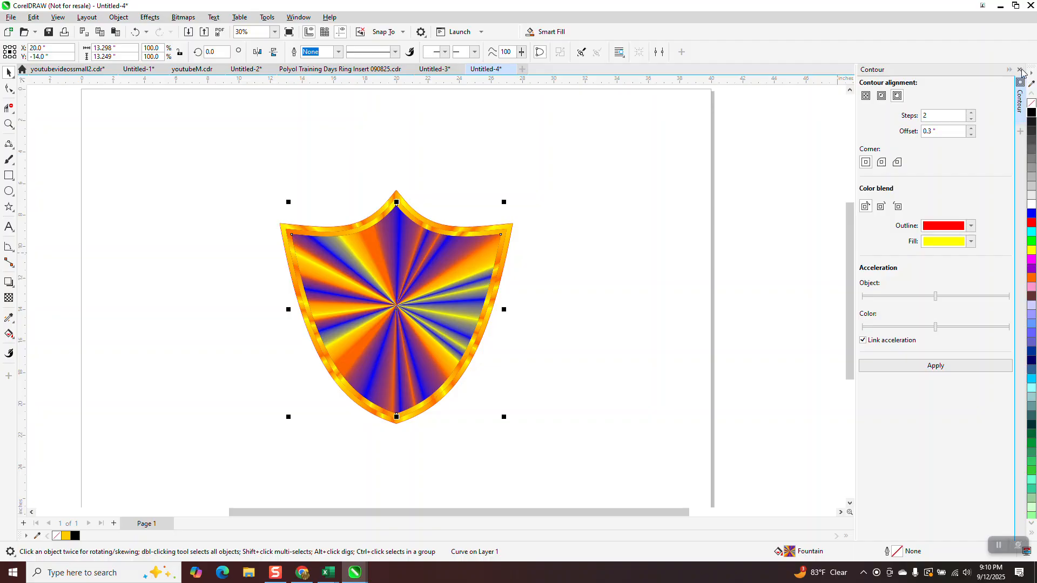
left_click(9, 175)
left_click_drag(337, 163, 633, 452)
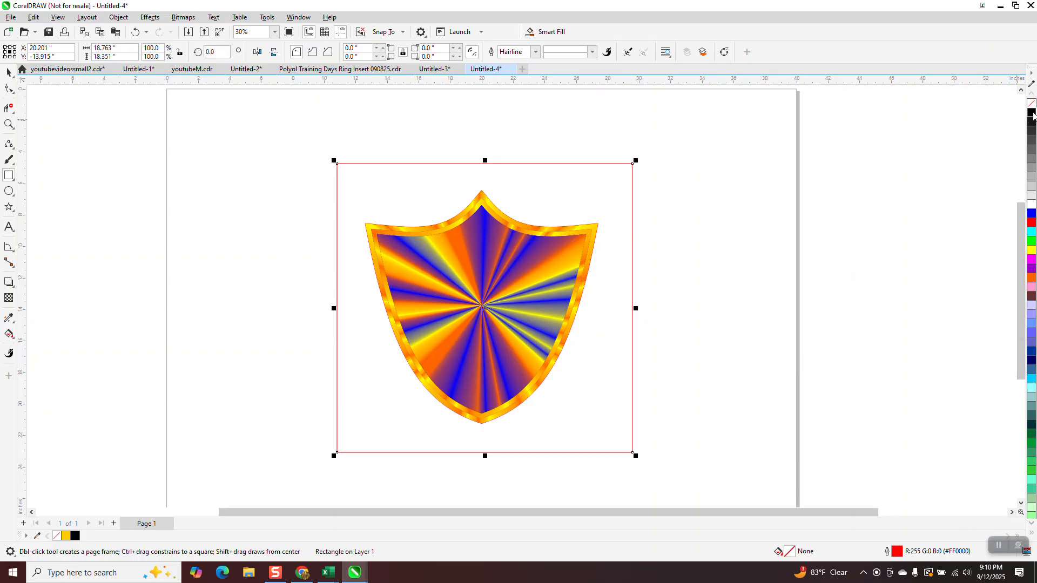
left_click(1031, 113)
Send the black rectangle to the back of the page behind the shield and check the result up close
left_click(118, 17)
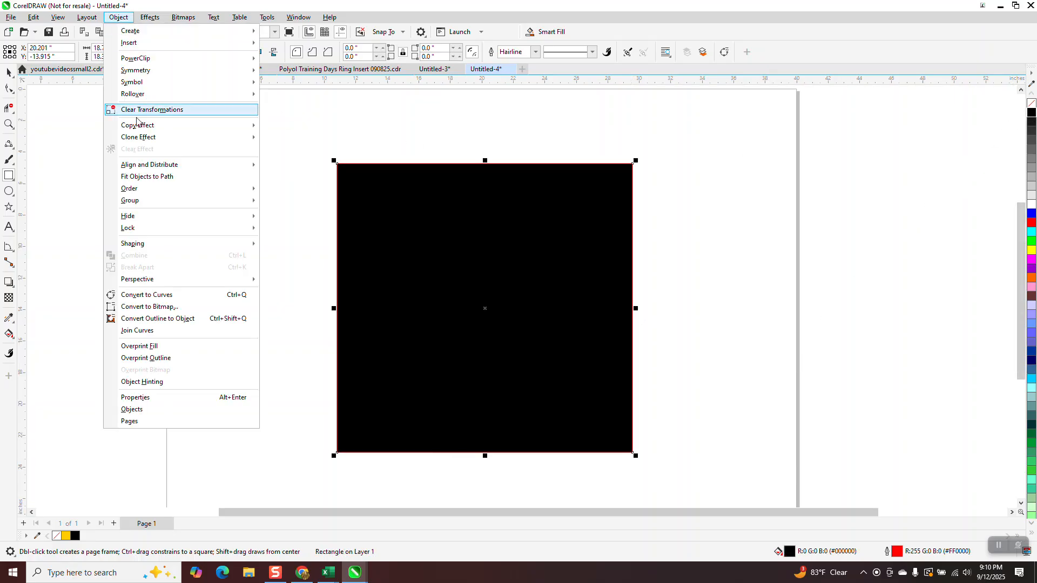
mouse_move(140, 195)
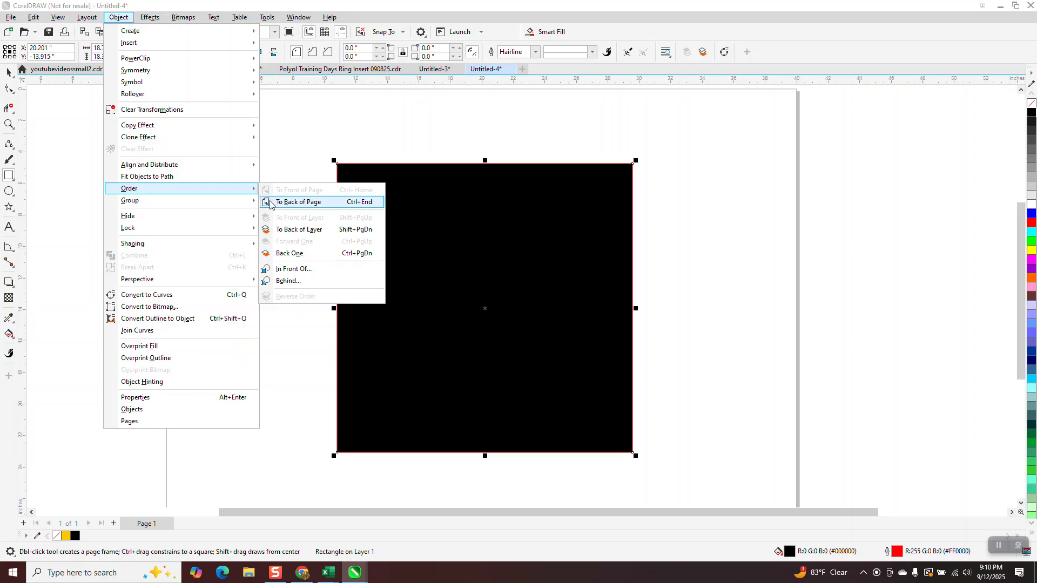
left_click(273, 201)
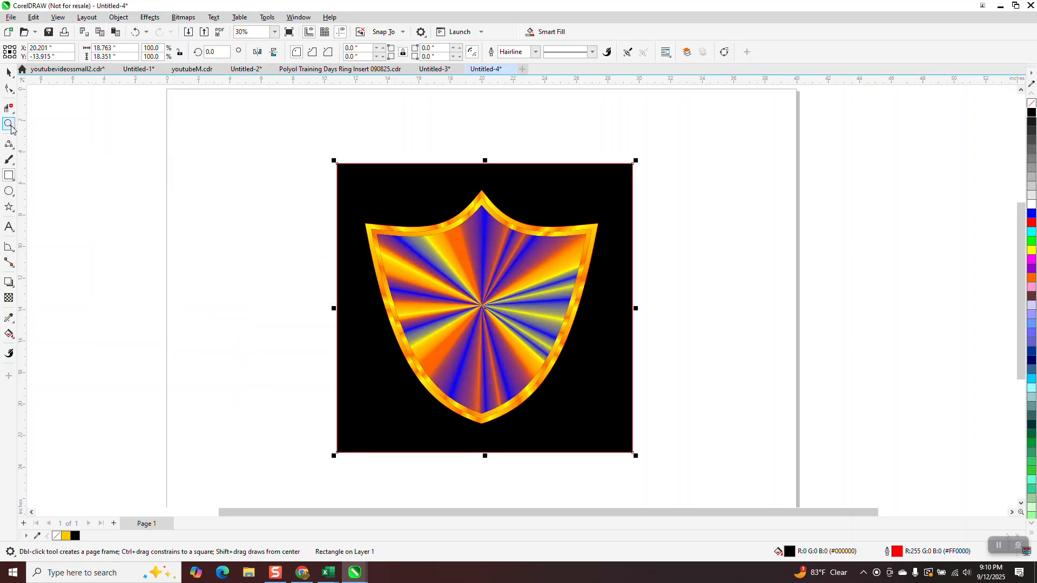
left_click(10, 125)
left_click_drag(368, 188, 610, 413)
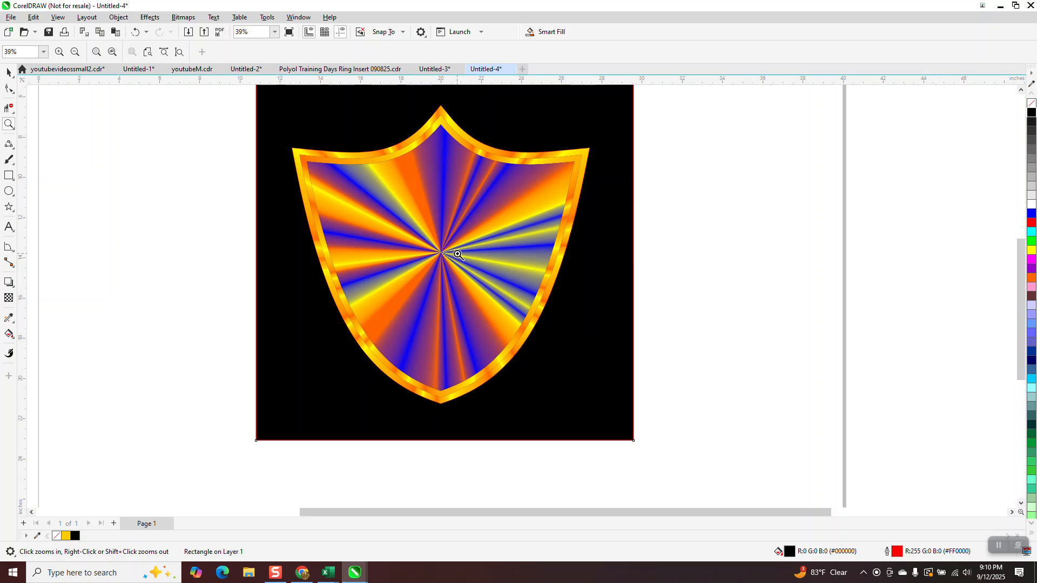
scroll(457, 255, "down", 2)
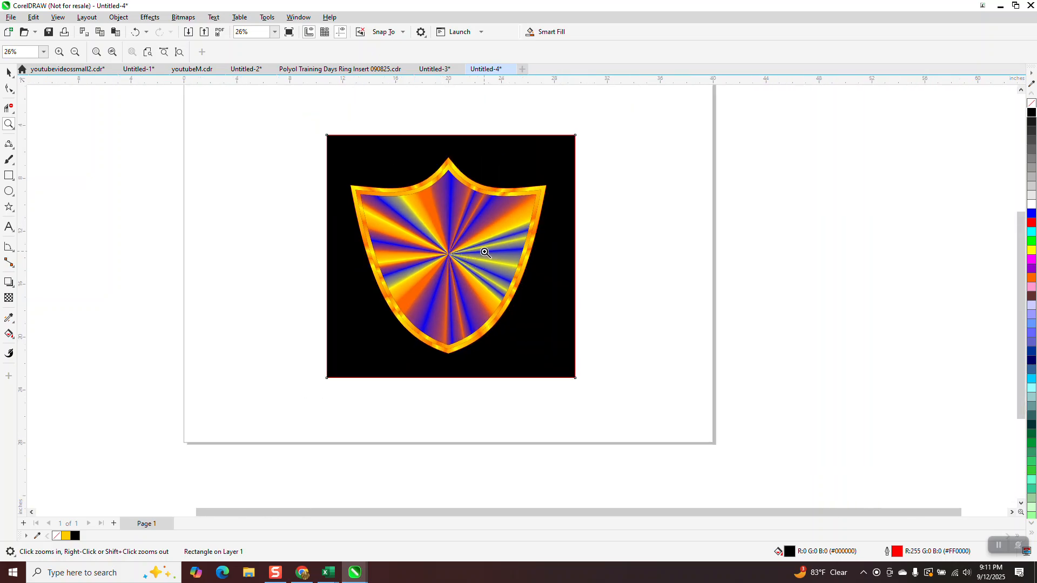